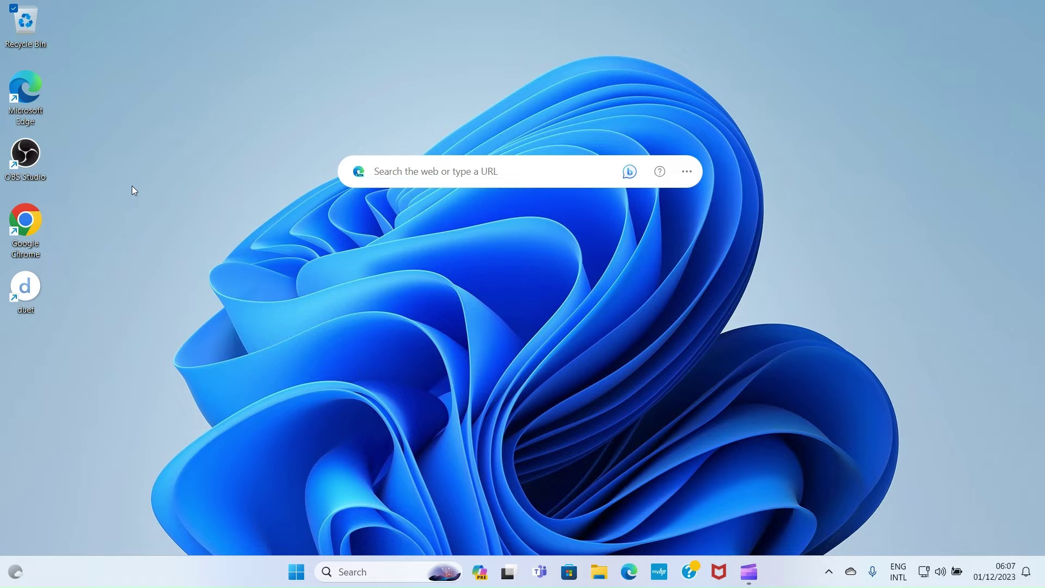
# Create a new folder on the desktop through New > Folder and name it GTECHEDUCATION.
pyautogui.rightClick(155, 168)
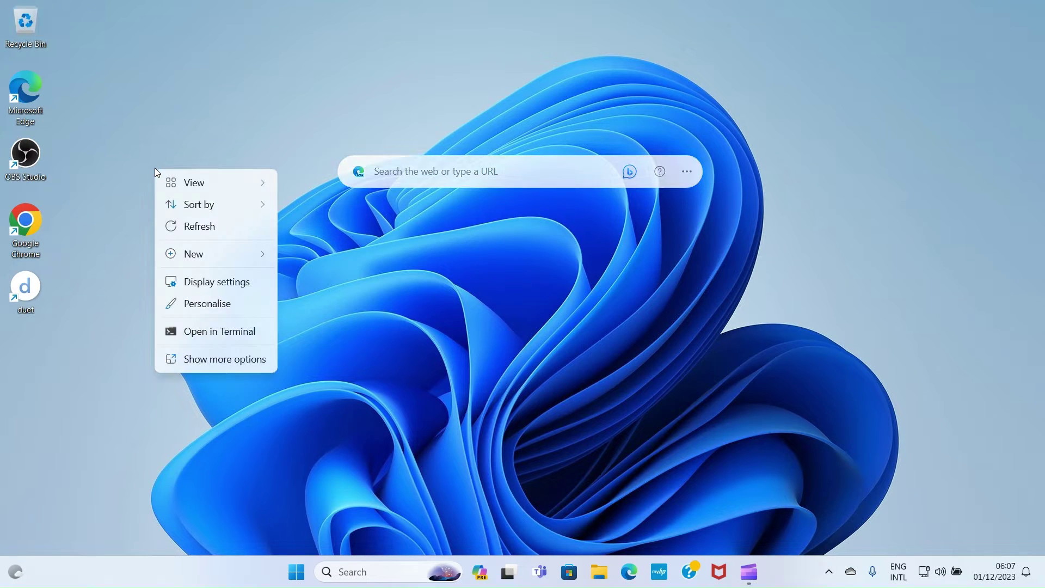
pyautogui.moveTo(246, 254)
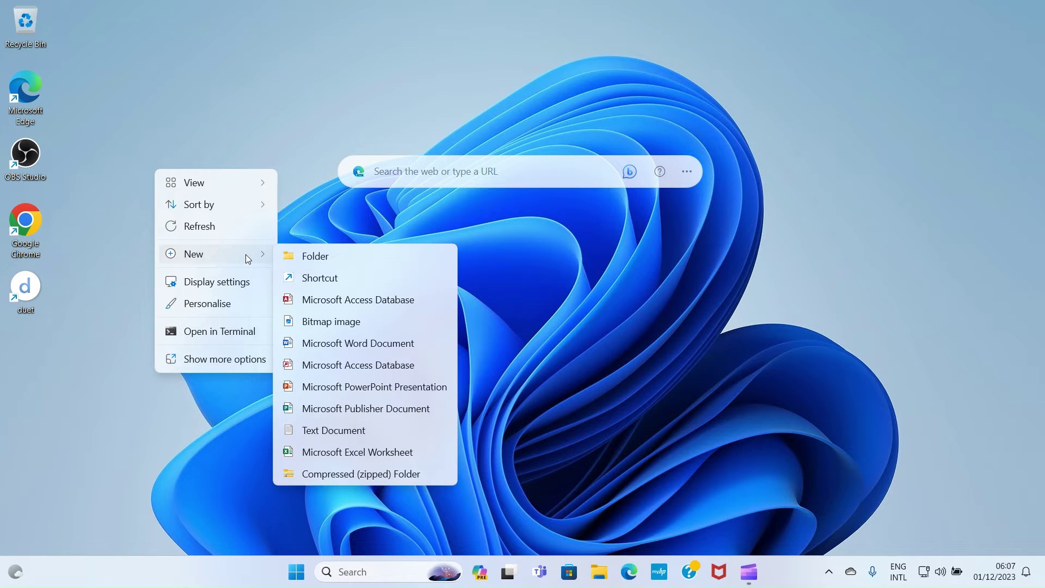
pyautogui.click(318, 256)
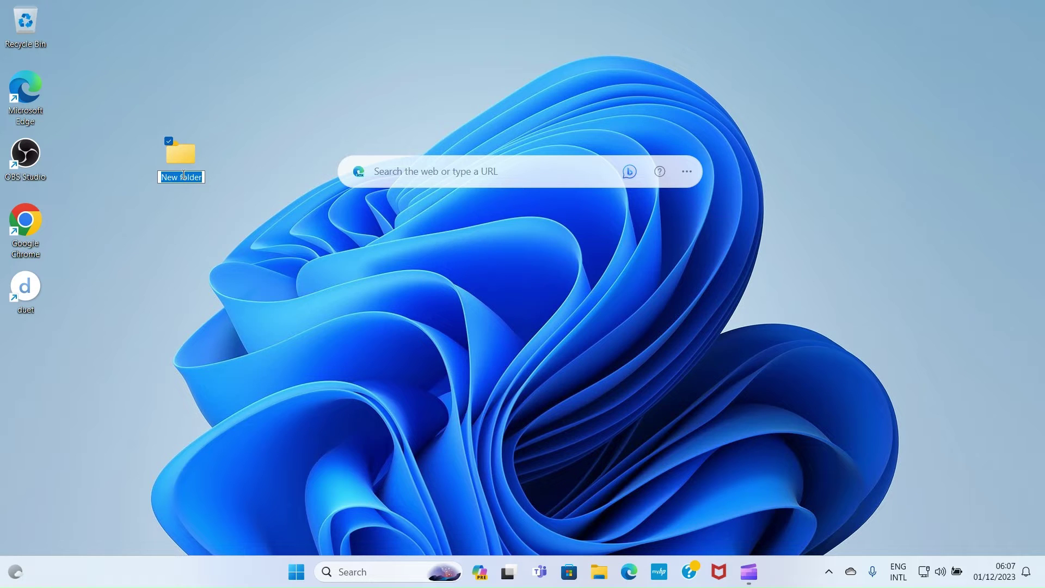
pyautogui.write('GTECH')
pyautogui.write('EDUCATION')
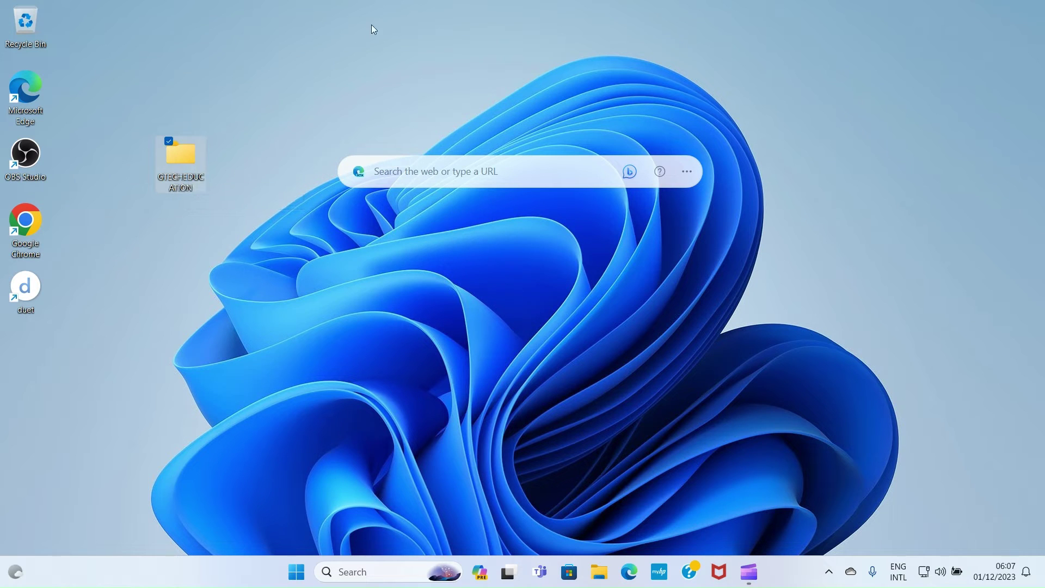
# Drag the GTECHEDUCATION folder into the left icon column below the duet shortcut.
pyautogui.click(227, 160)
pyautogui.moveTo(191, 145); pyautogui.dragTo(53, 351)
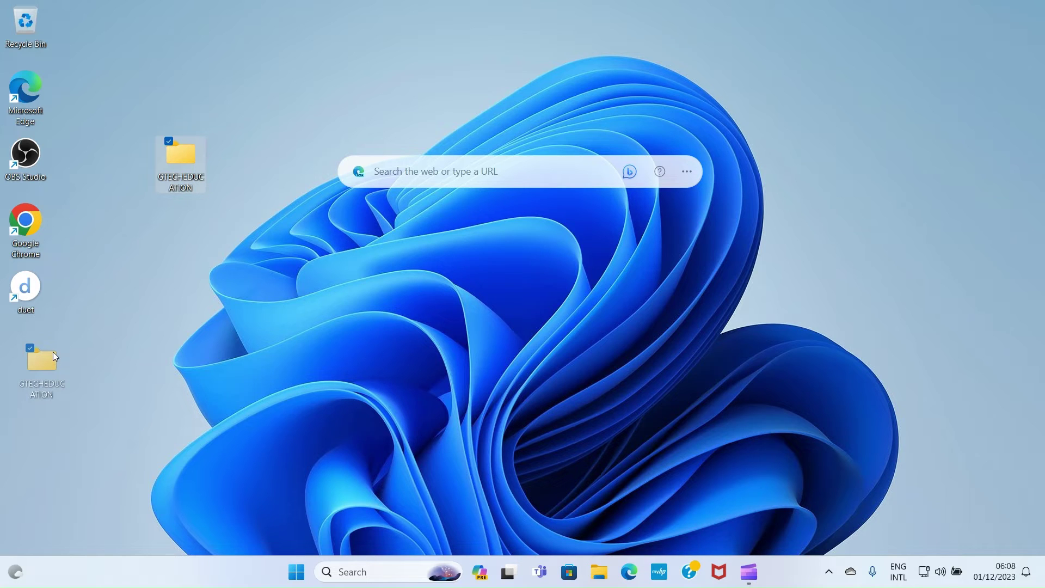
pyautogui.moveTo(54, 352); pyautogui.dragTo(41, 352)
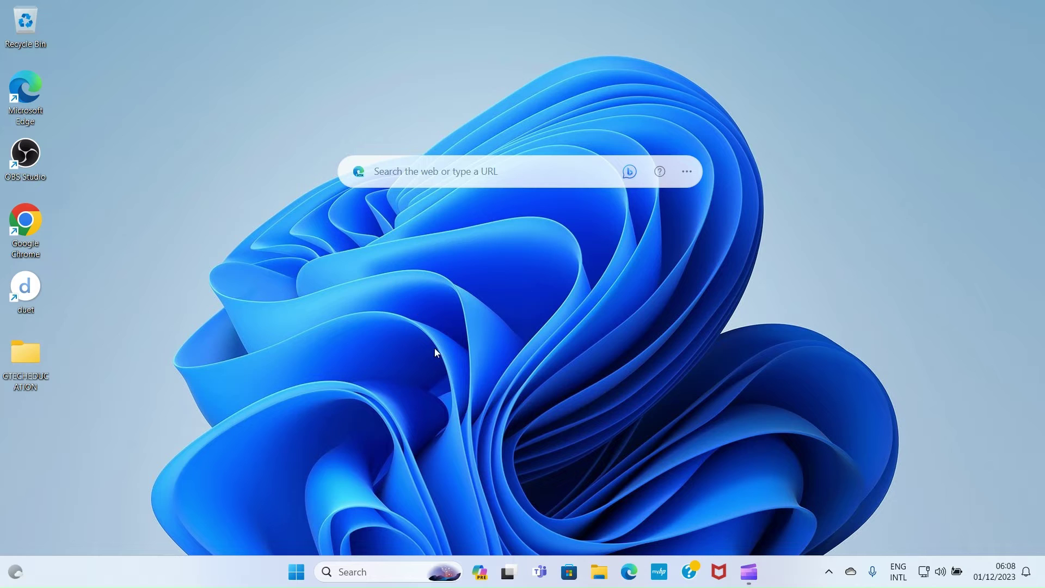
pyautogui.click(685, 369)
# In File Explorer, check that the Desktop folder lists GTECHEDUCATION, then go to Downloads.
pyautogui.click(600, 576)
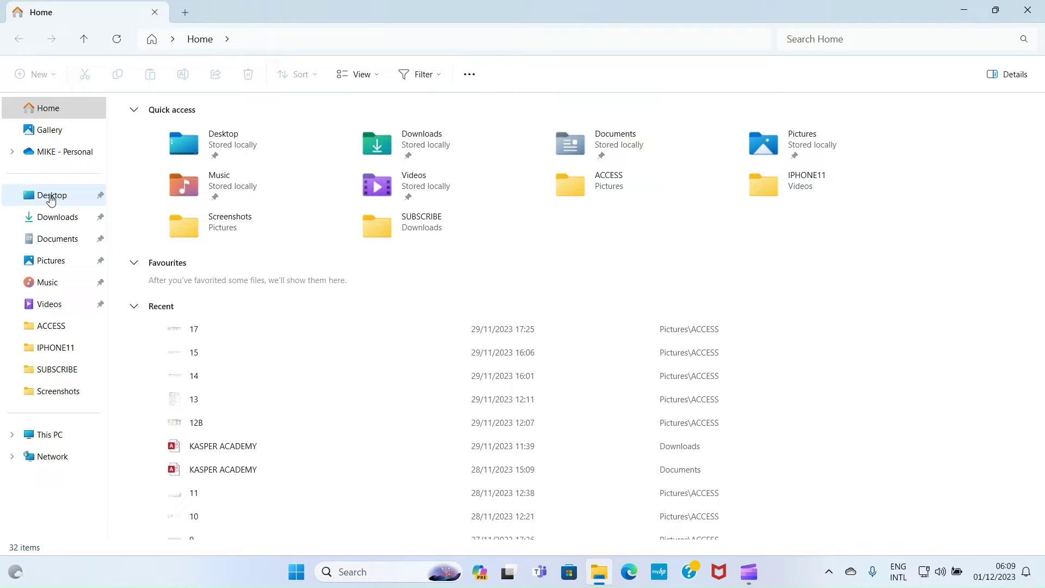
pyautogui.click(47, 197)
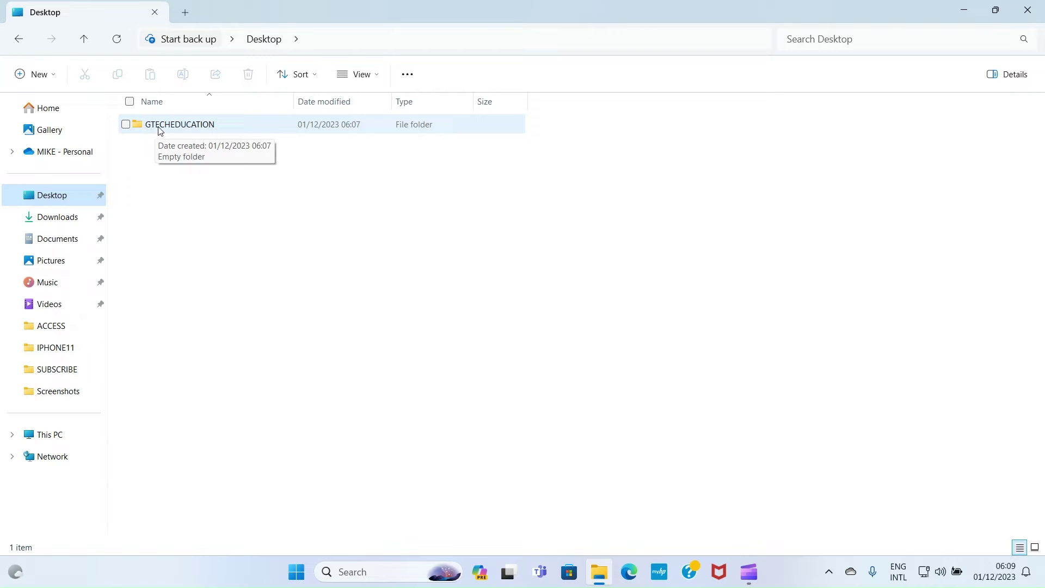
pyautogui.click(36, 222)
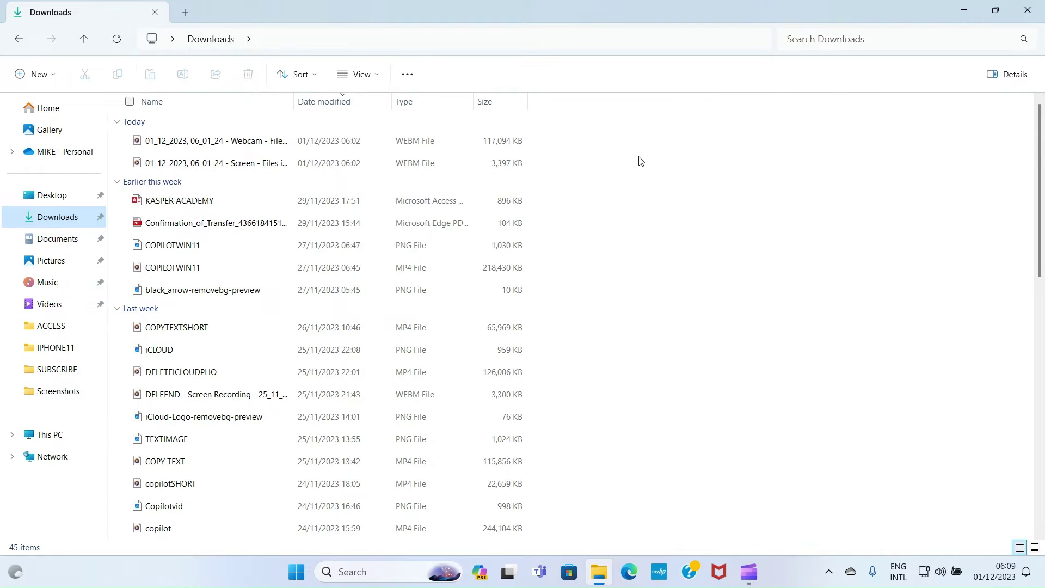
# Add a folder named SAMPLE to Downloads, then move on to Documents.
pyautogui.click(44, 77)
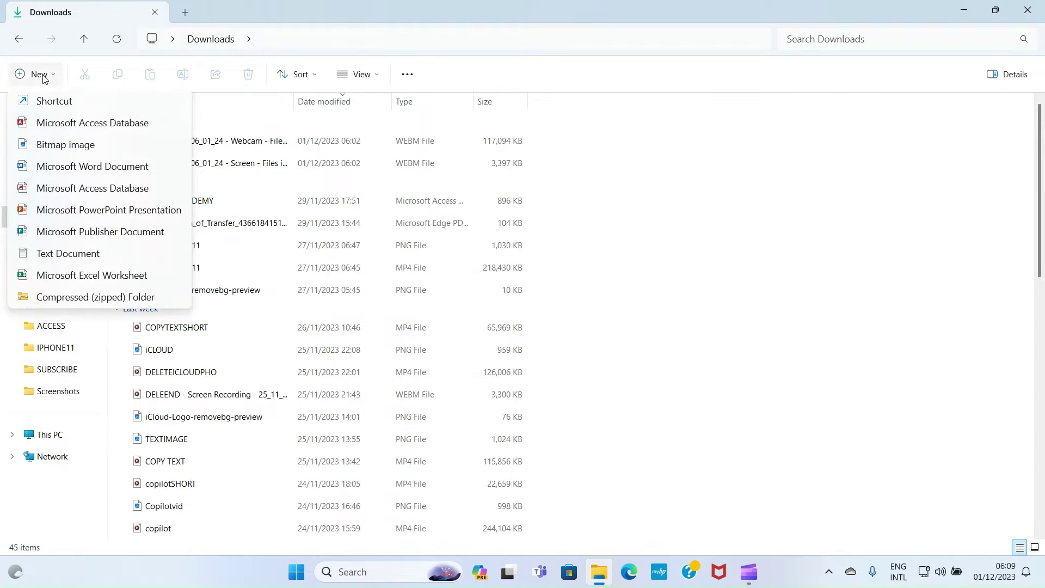
pyautogui.click(46, 106)
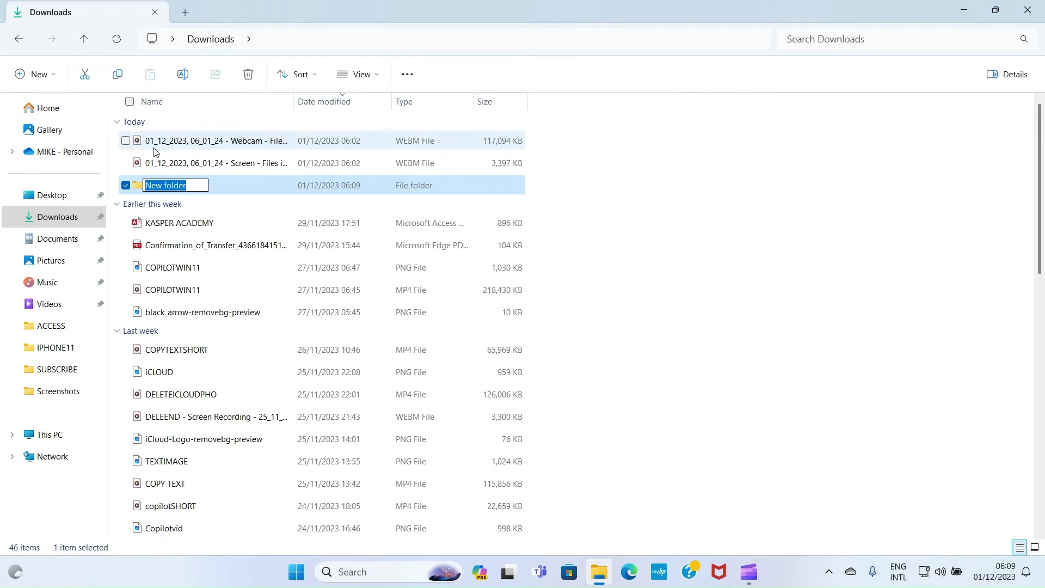
pyautogui.write('SA')
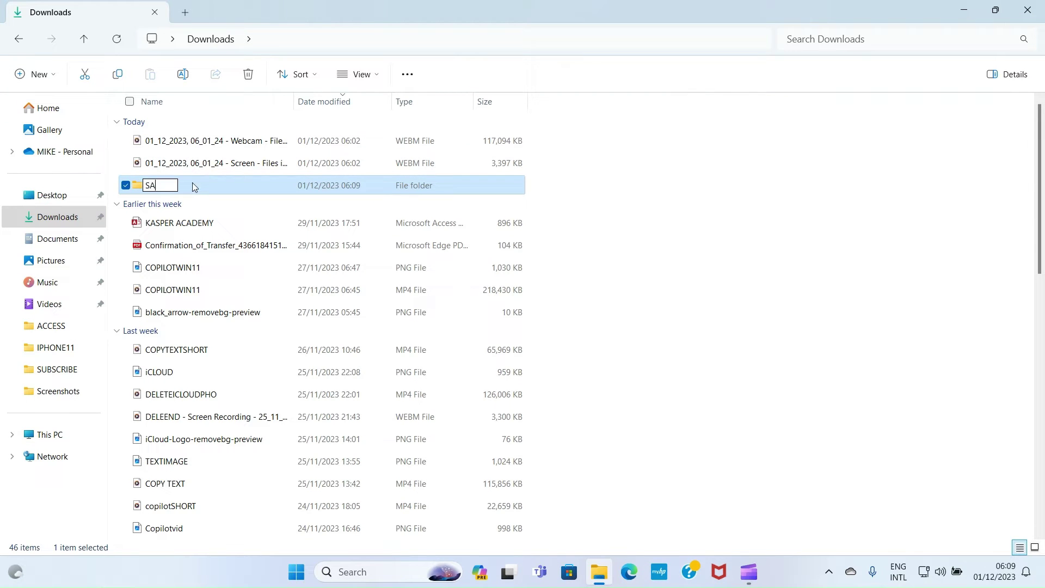
pyautogui.write('MPLE')
pyautogui.press('Return')
pyautogui.click(53, 246)
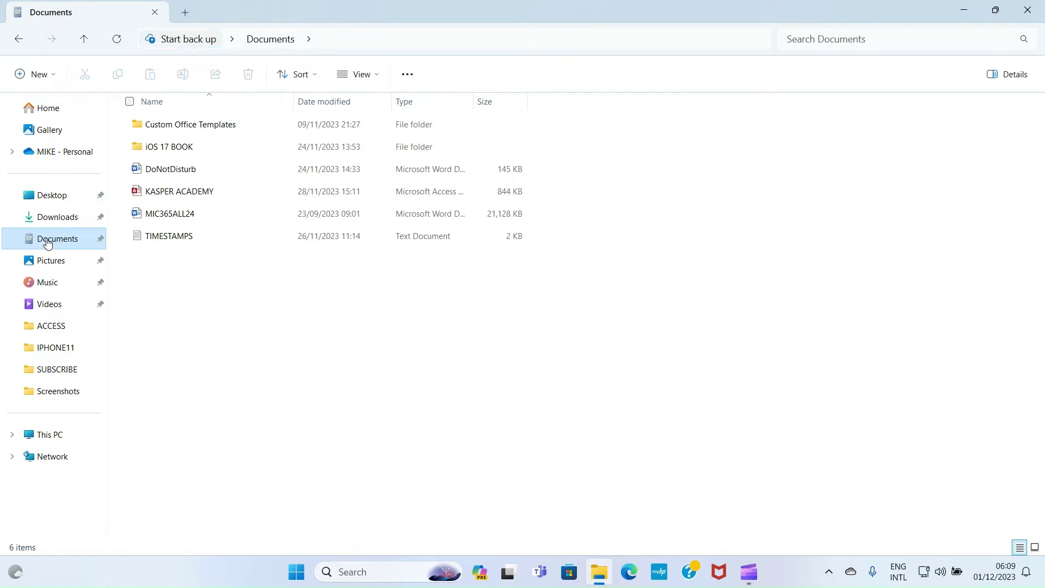
# Go to the Pictures folder and add a new folder named EBOOK there.
pyautogui.click(54, 76)
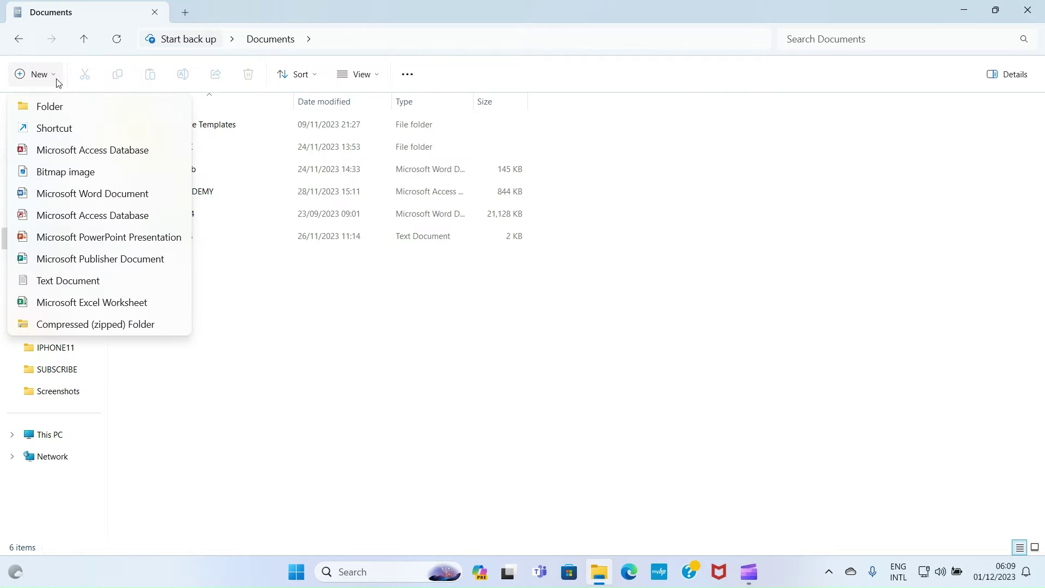
pyautogui.click(272, 300)
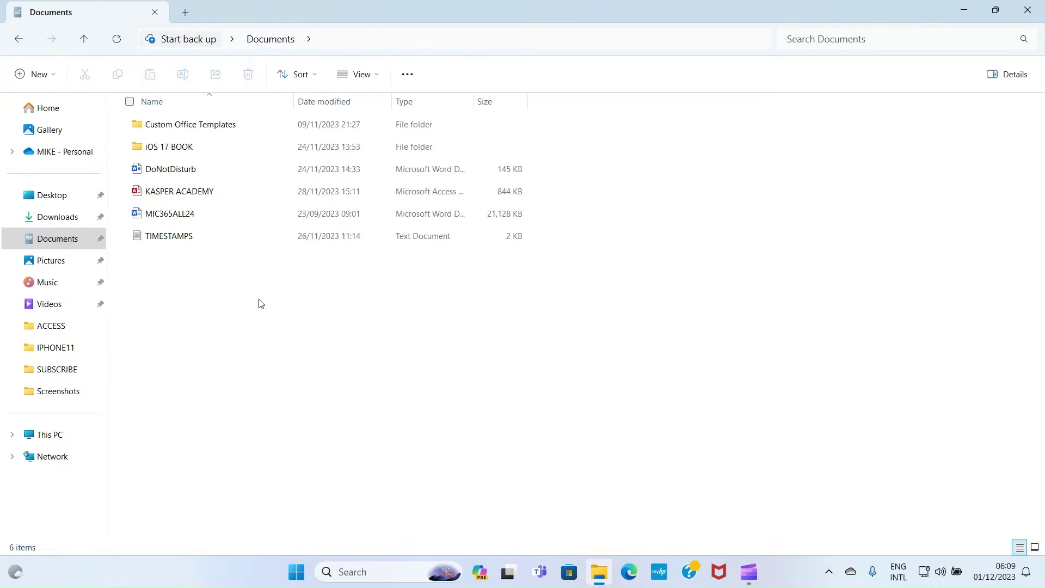
pyautogui.click(55, 265)
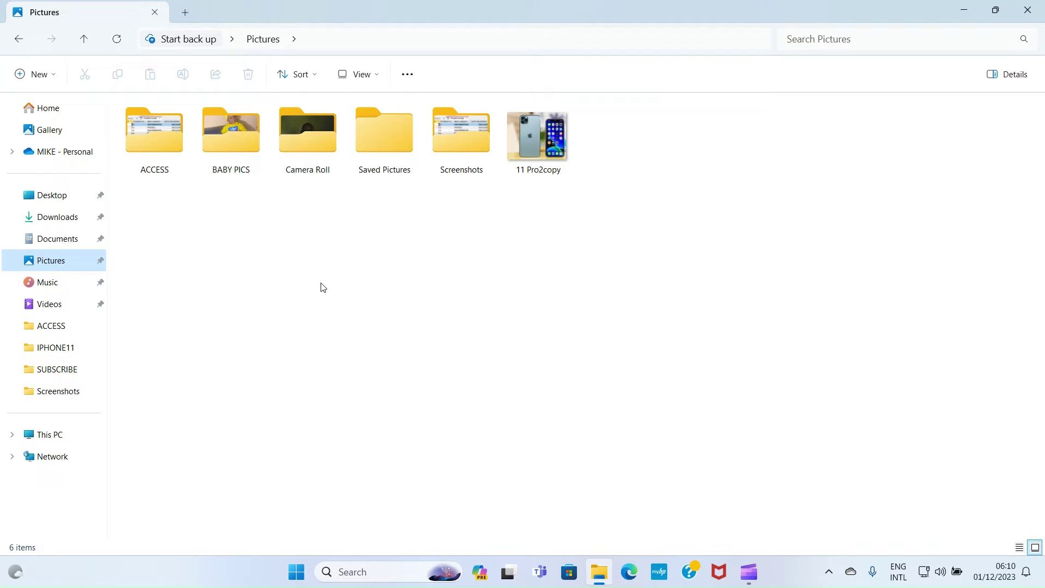
pyautogui.click(53, 81)
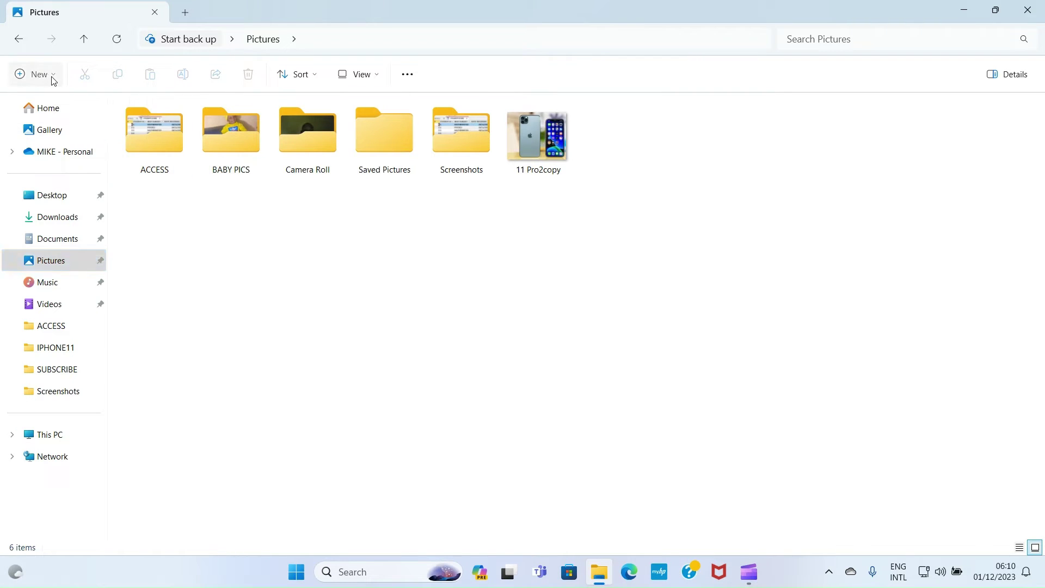
pyautogui.click(56, 104)
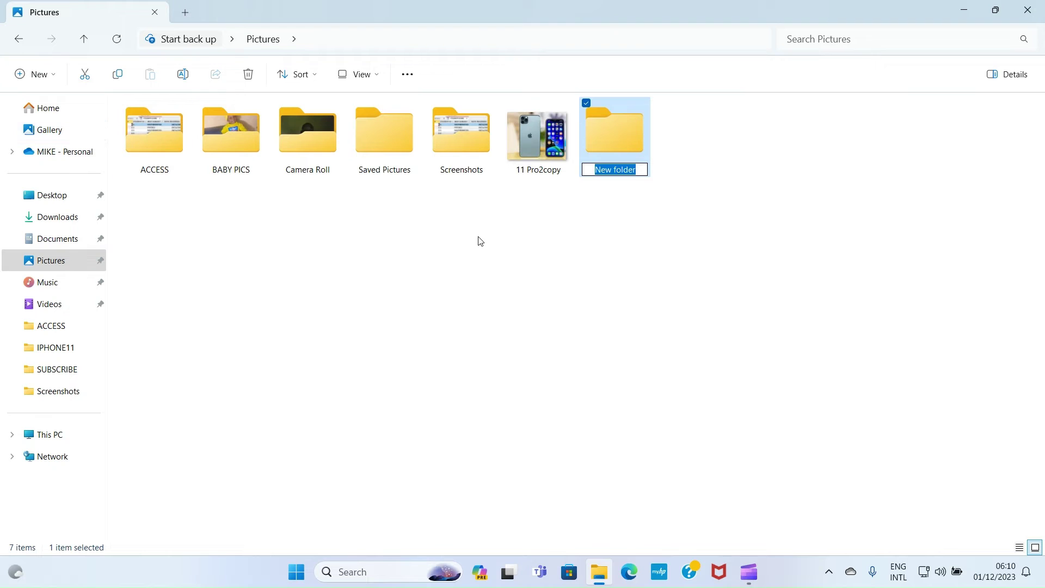
pyautogui.write('EB')
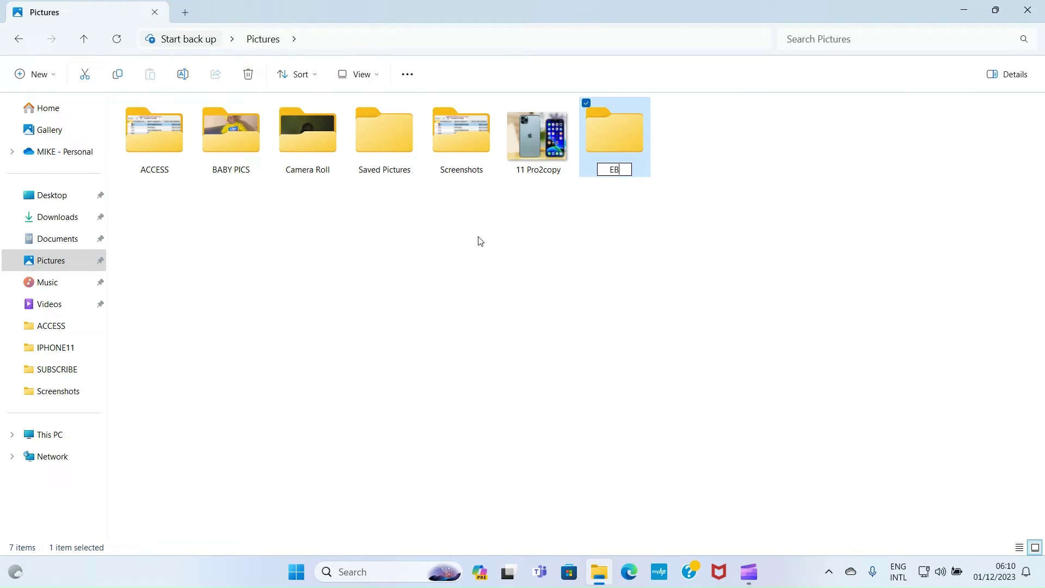
pyautogui.write('OOK')
pyautogui.press('Return')
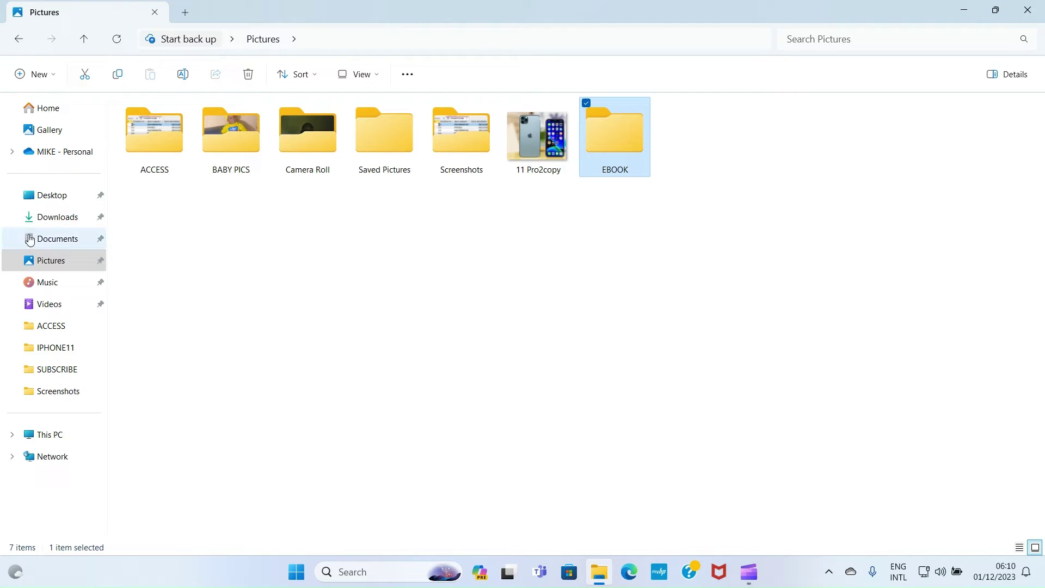
# Copy the COPYTEXTSHORT MP4 video from the Downloads folder.
pyautogui.click(46, 225)
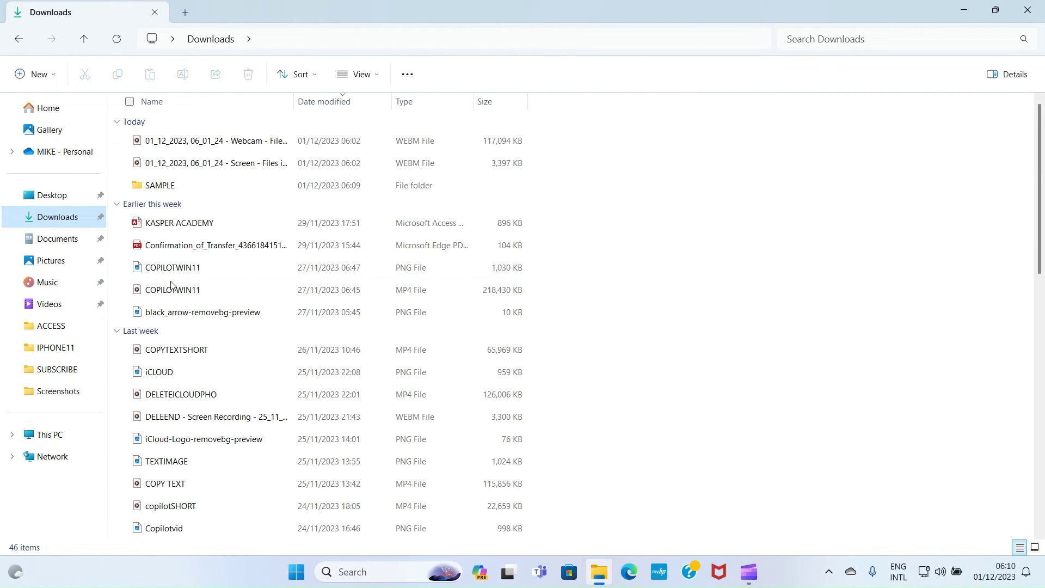
pyautogui.scroll(-2, 175, 290)
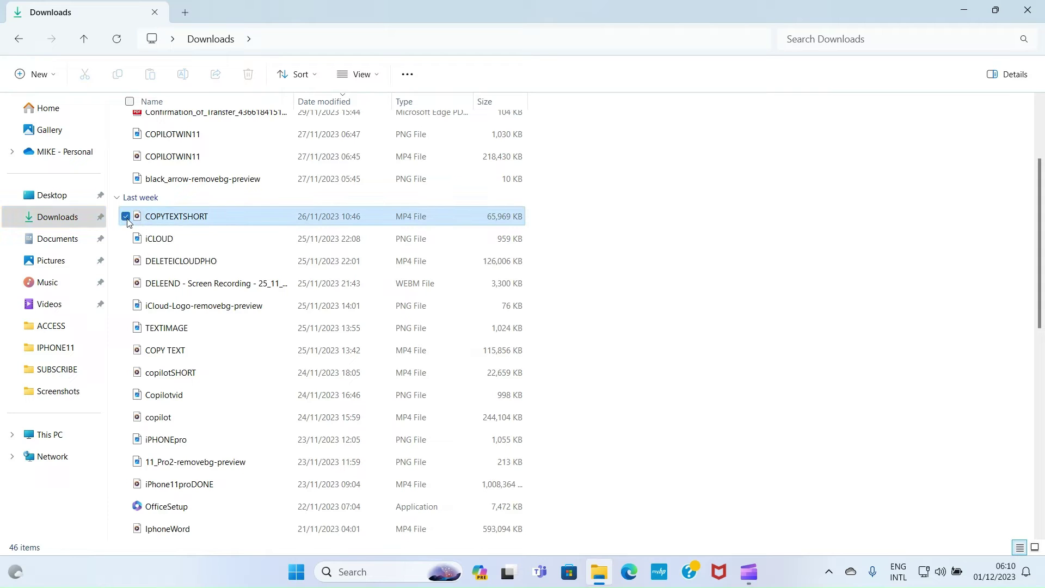
pyautogui.click(126, 218)
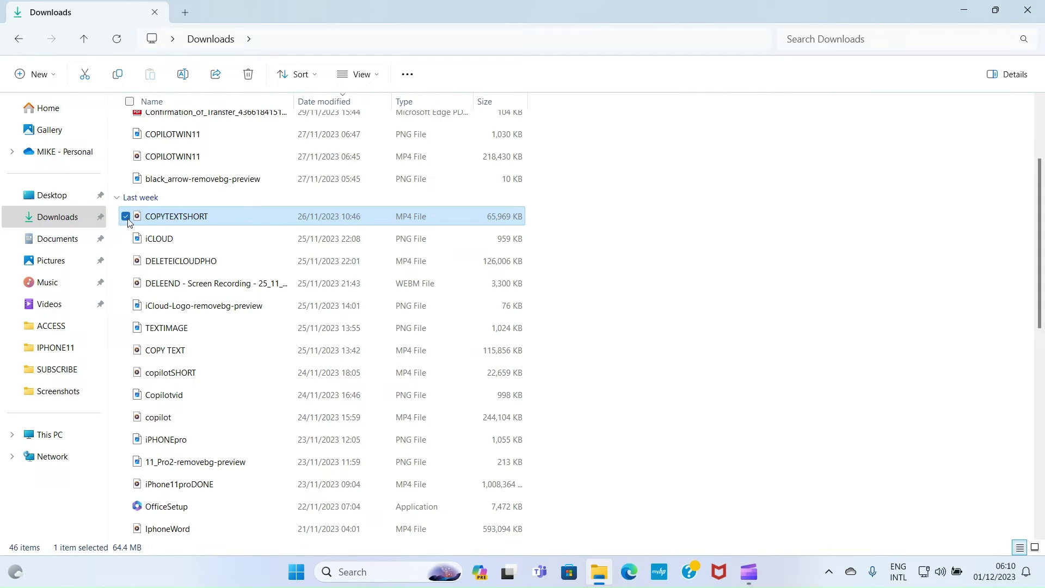
pyautogui.click(117, 76)
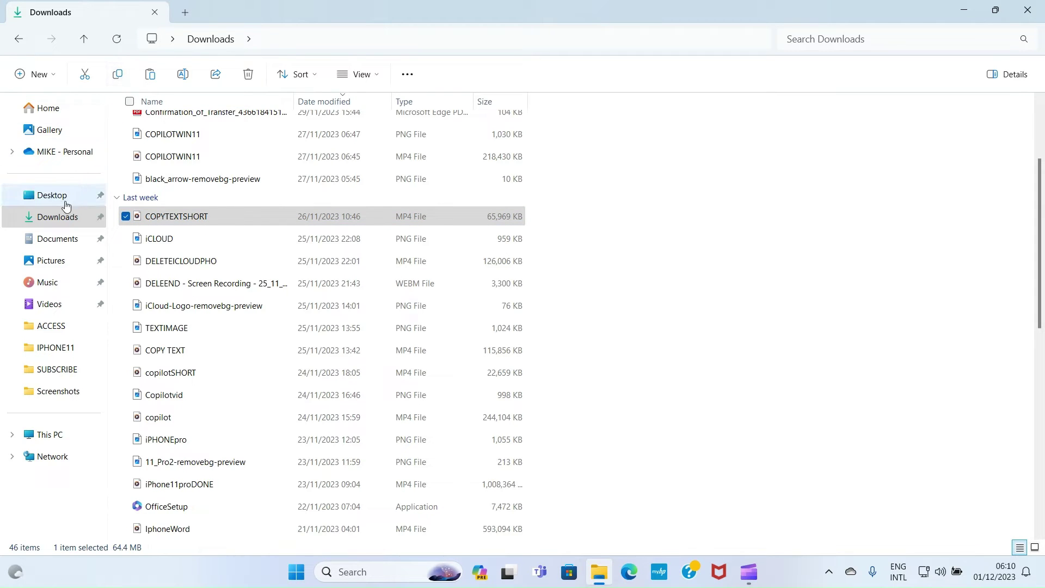
# Paste COPYTEXTSHORT into the Pictures > EBOOK folder and close File Explorer.
pyautogui.click(58, 267)
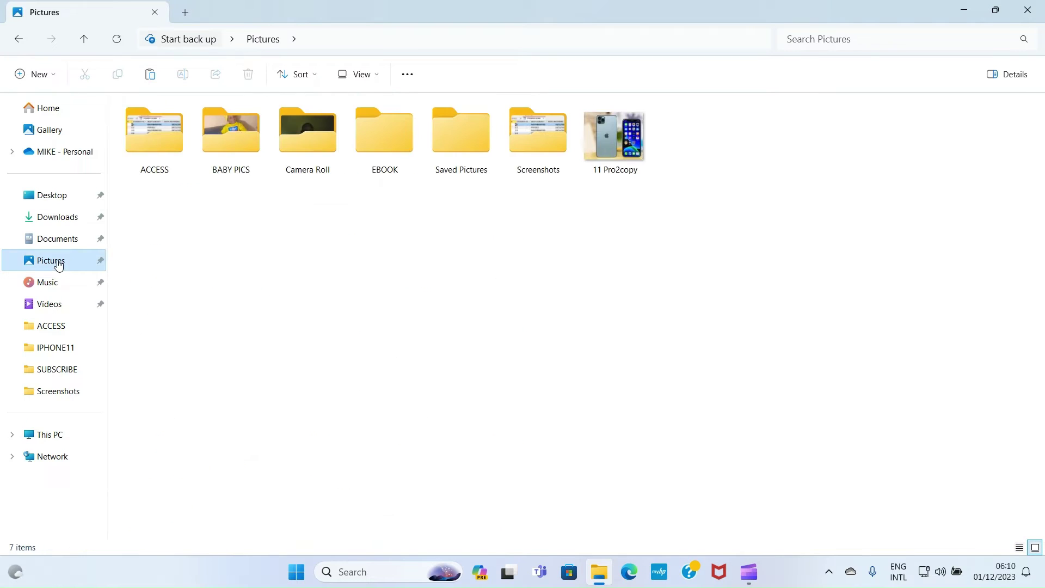
pyautogui.click(375, 148)
pyautogui.doubleClick(375, 149)
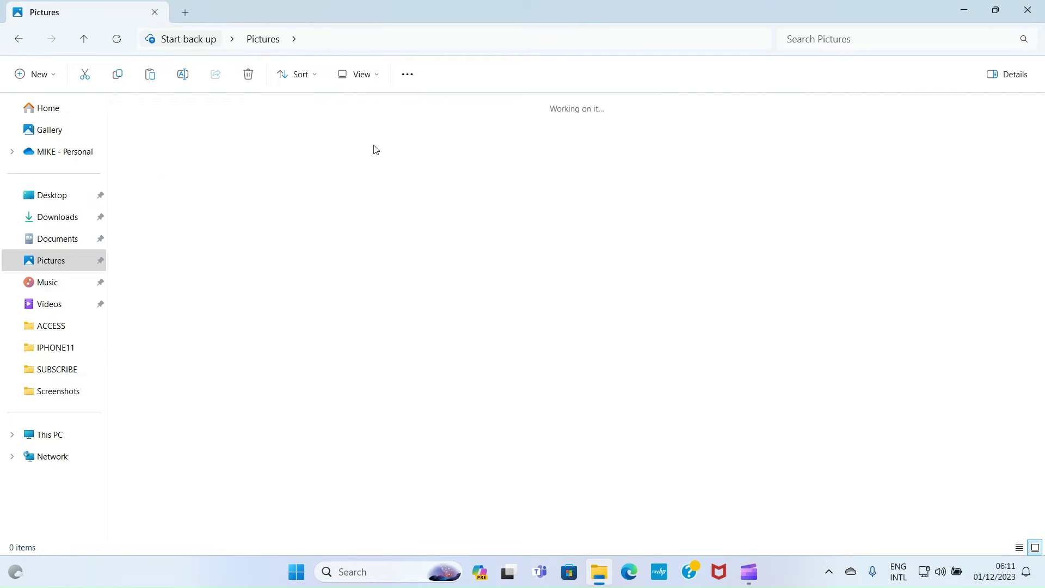
pyautogui.click(152, 77)
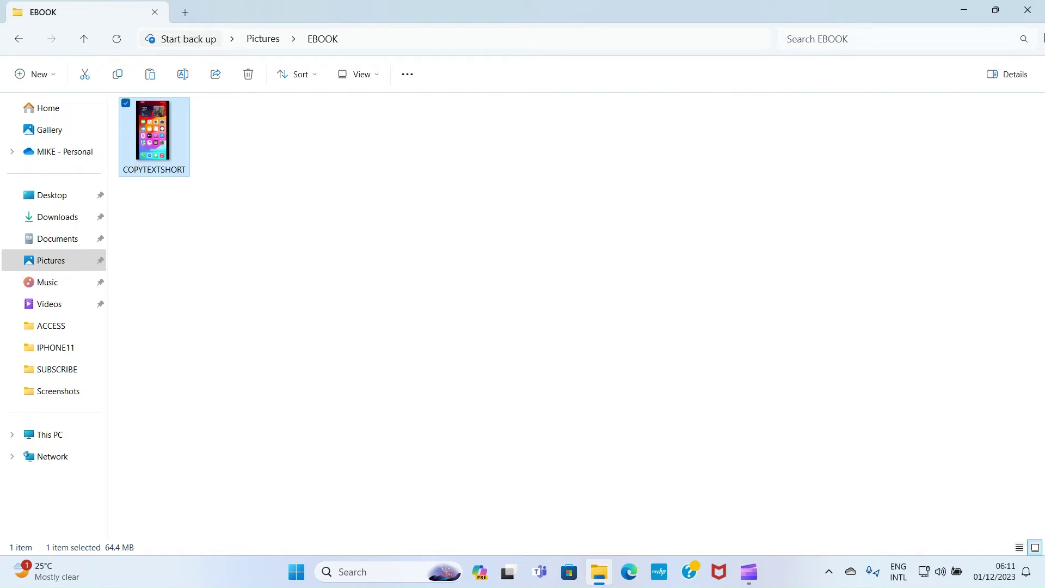
pyautogui.click(1033, 12)
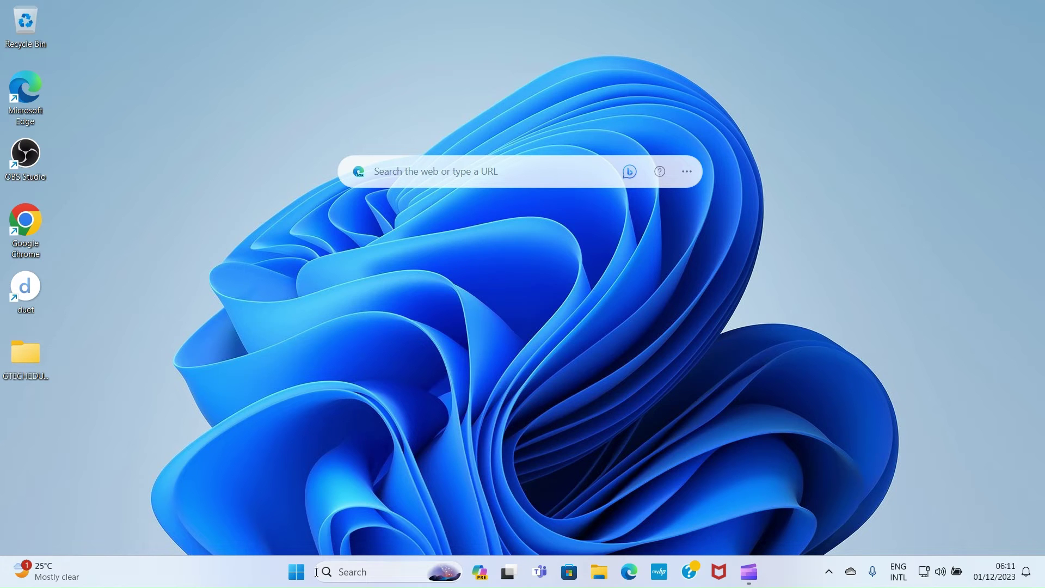
# Launch Microsoft Word from its pinned tile in the Start menu.
pyautogui.click(296, 571)
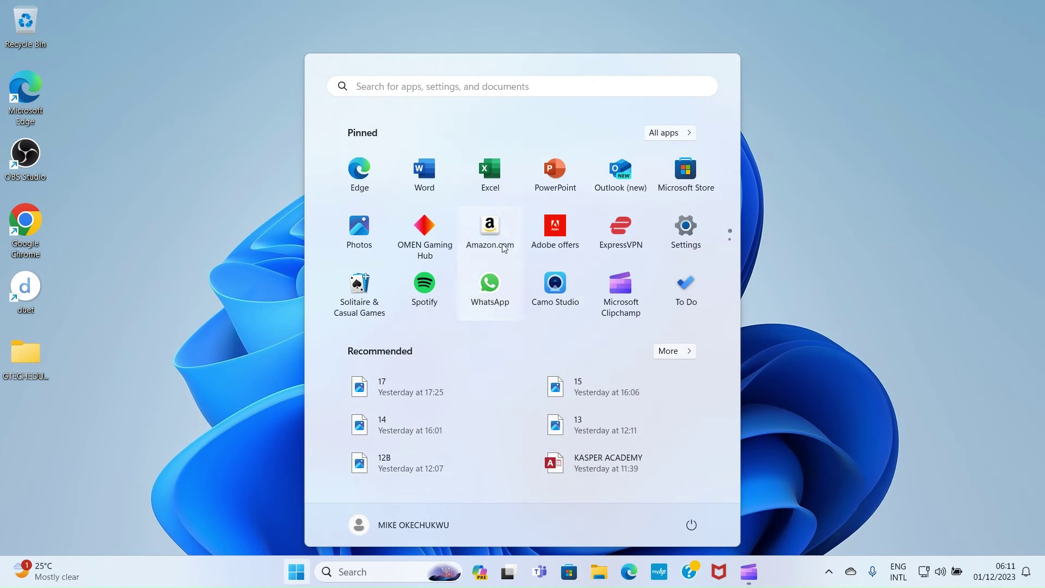
pyautogui.click(426, 180)
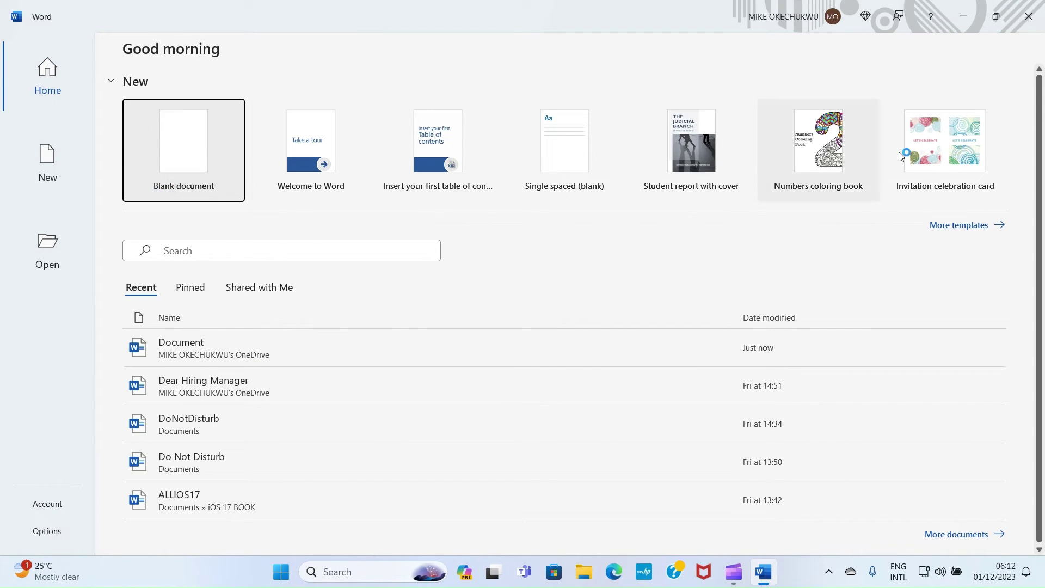
# Start a blank document and type 'This is an educational content.', correcting the typo.
pyautogui.click(178, 166)
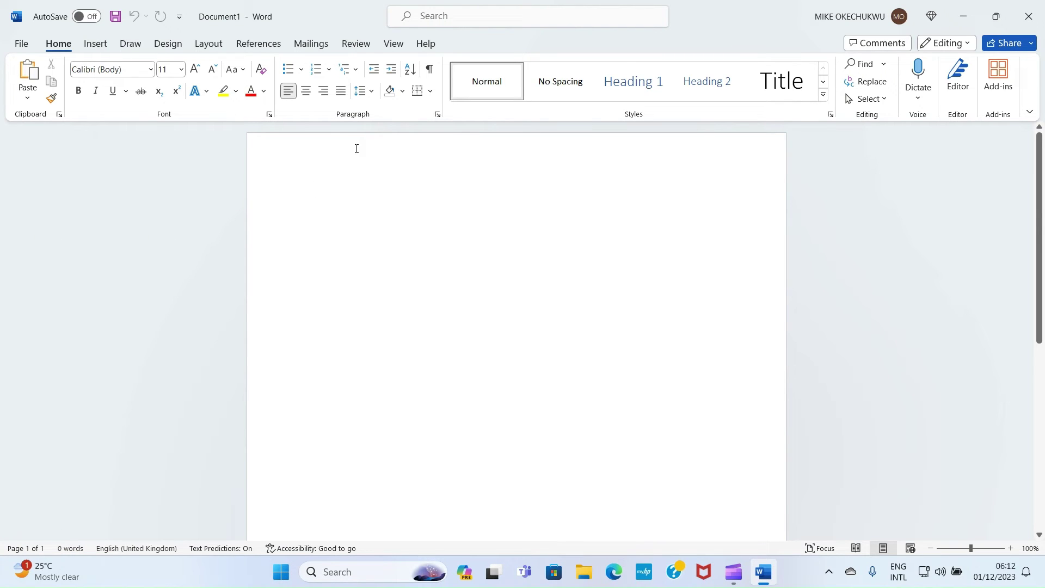
pyautogui.write('This ')
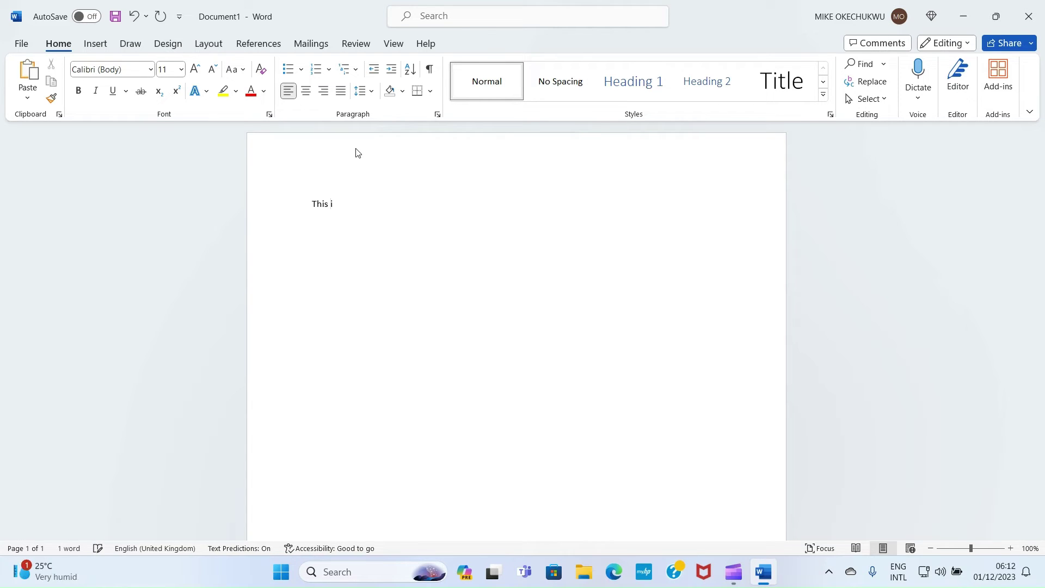
pyautogui.write('is an')
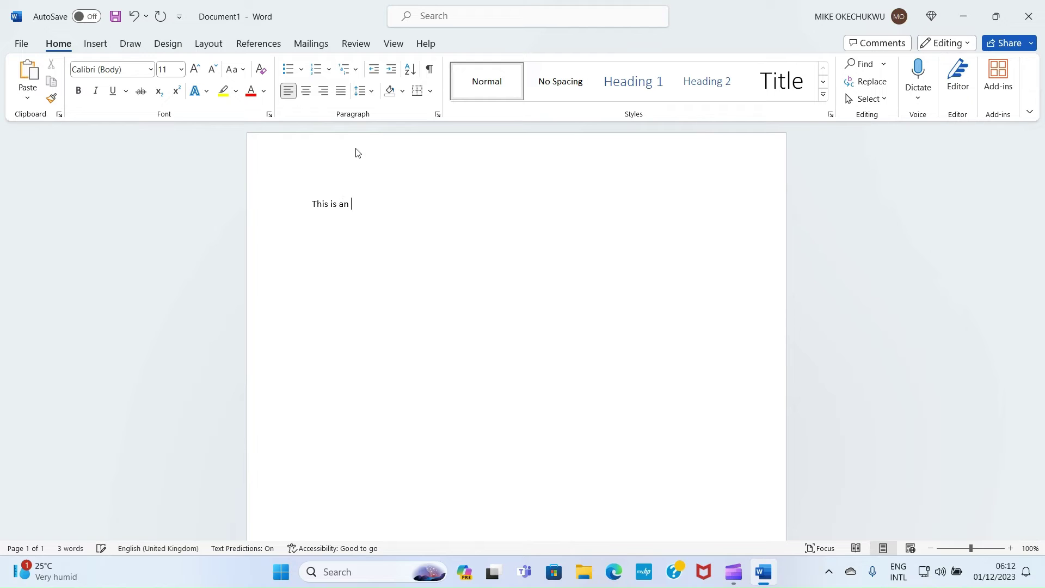
pyautogui.write(' educational contrn')
pyautogui.press('BackSpace')
pyautogui.press('BackSpace')
pyautogui.press('BackSpace')
pyautogui.press('BackSpace')
pyautogui.write('ent.')
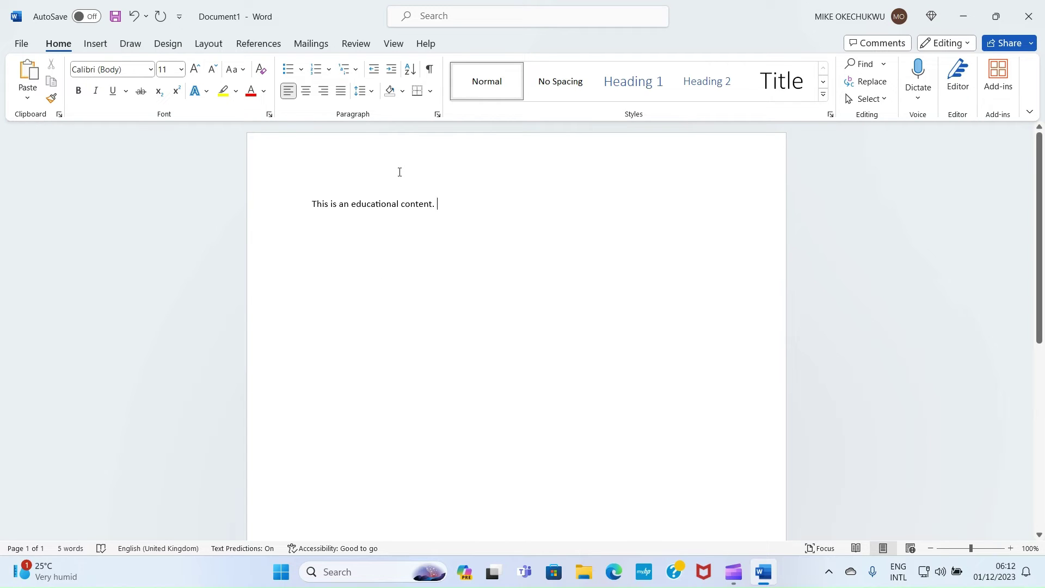
# Open Save As and browse to the GTECHEDUCATION folder on the Desktop.
pyautogui.click(18, 48)
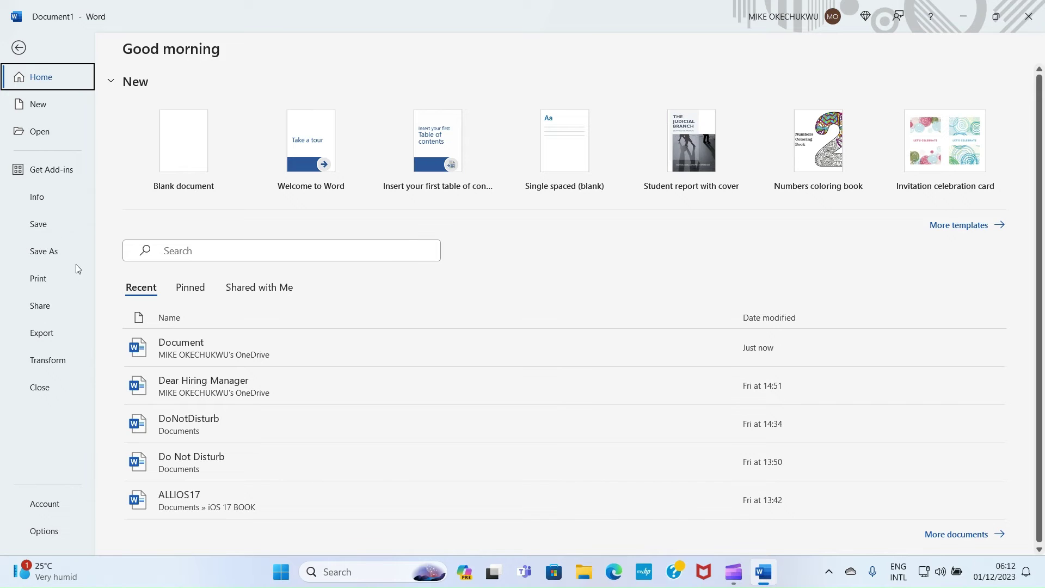
pyautogui.click(56, 253)
pyautogui.click(161, 285)
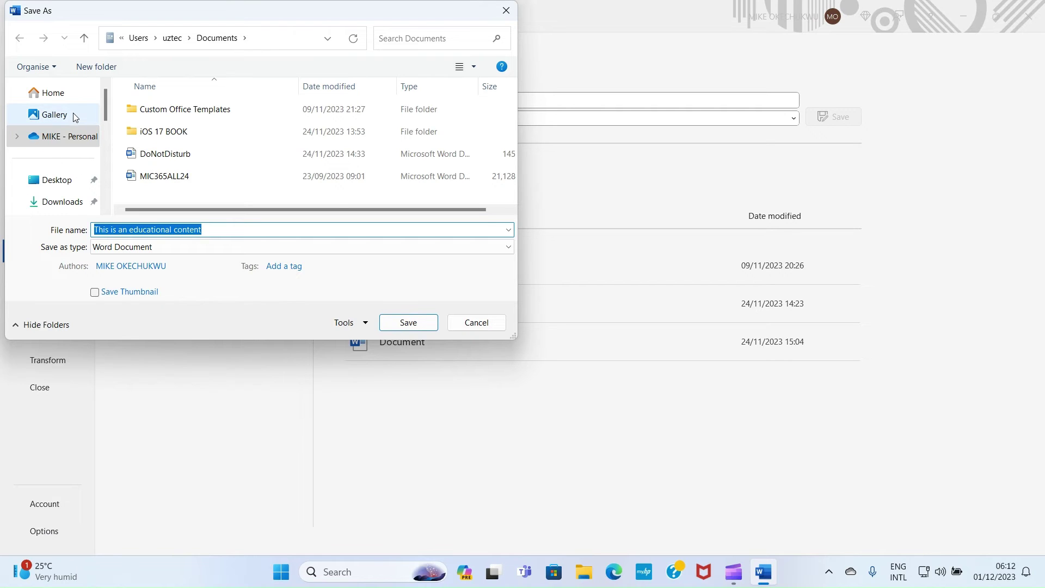
pyautogui.scroll(-1, 81, 174)
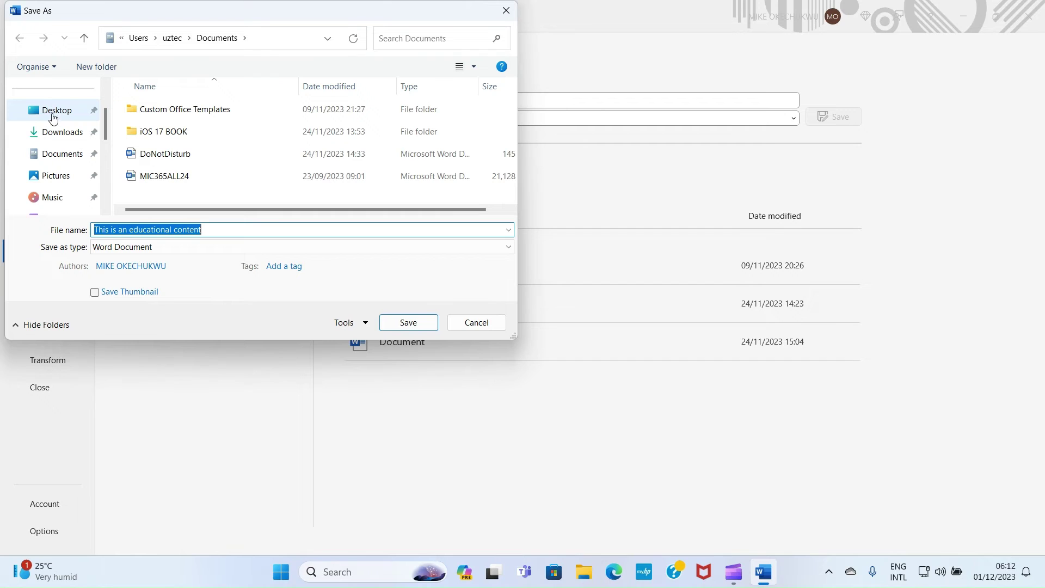
pyautogui.click(56, 114)
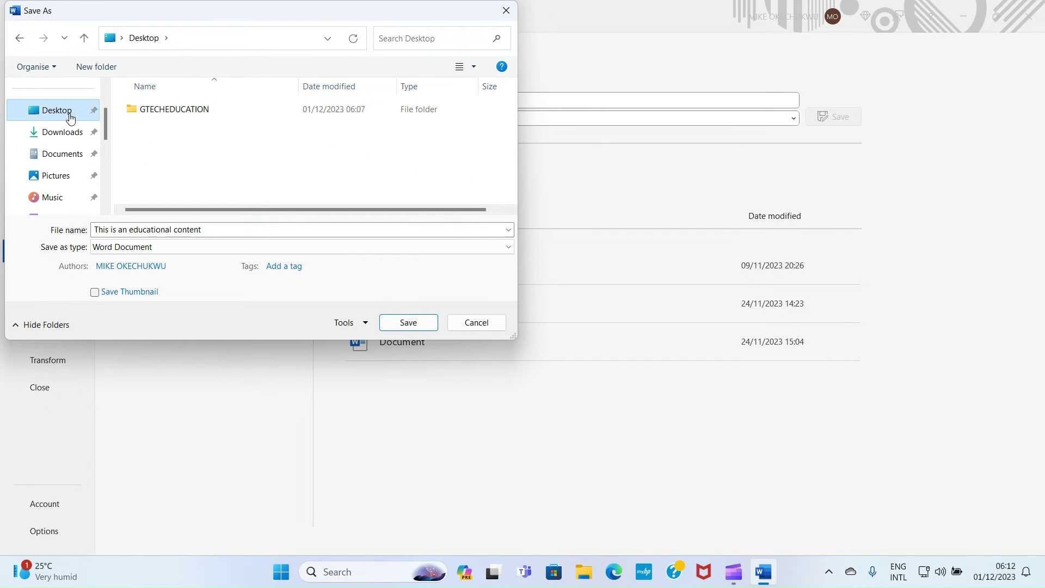
pyautogui.doubleClick(164, 109)
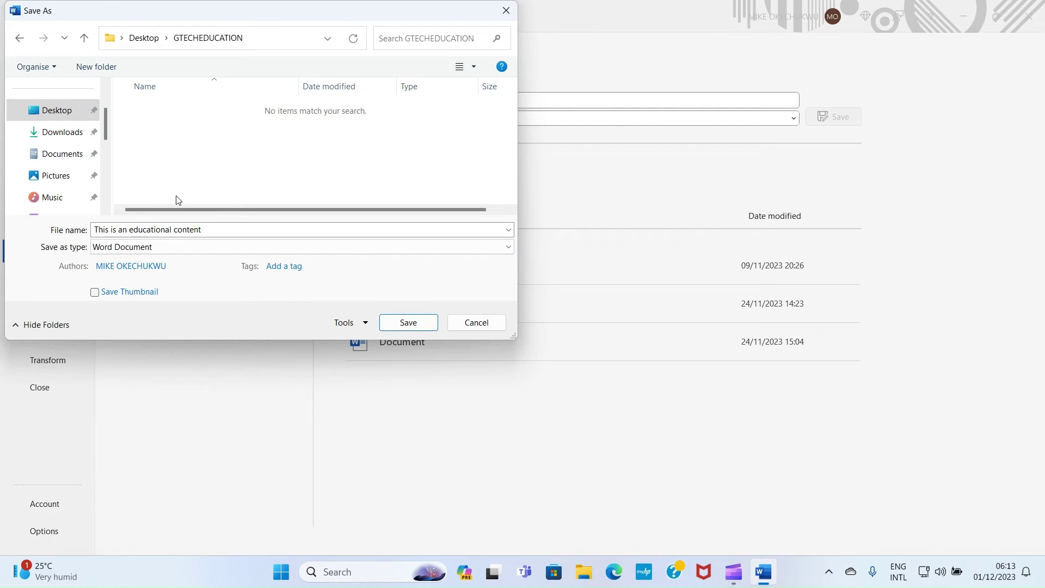
# Name the document 'sample' and save it there.
pyautogui.click(167, 229)
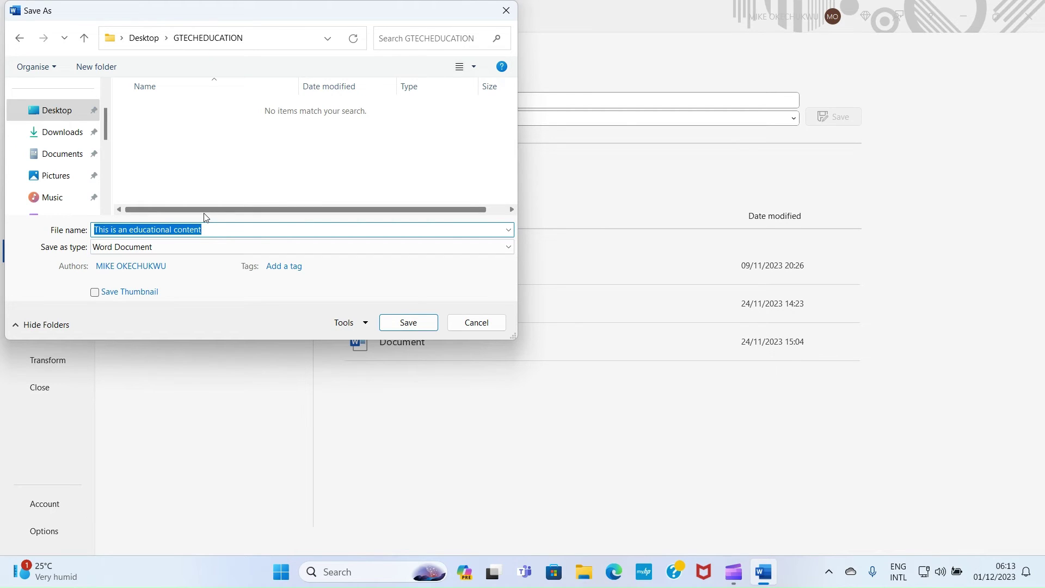
pyautogui.write('sam')
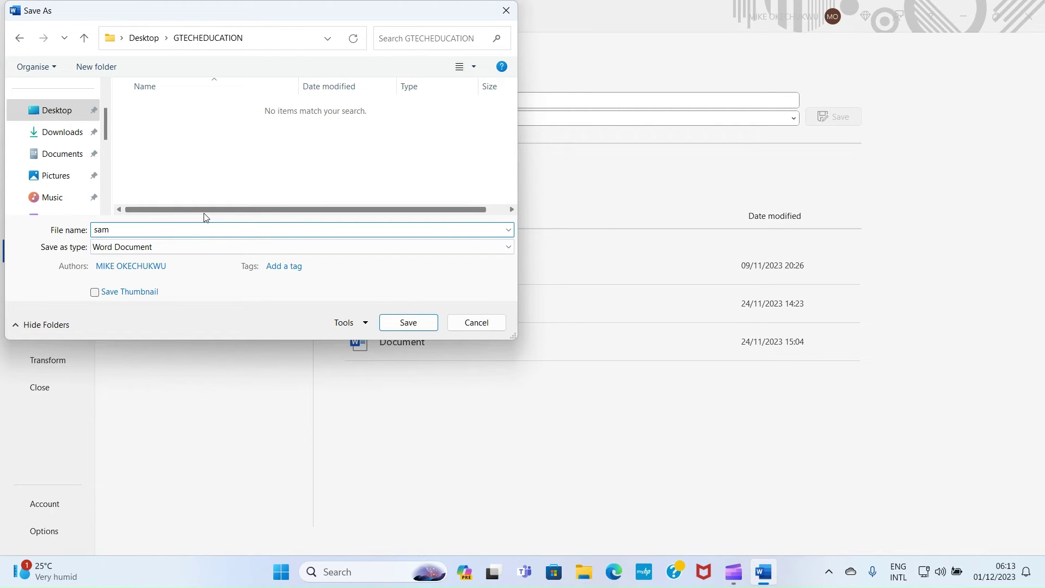
pyautogui.write('o')
pyautogui.press('BackSpace')
pyautogui.write('ple')
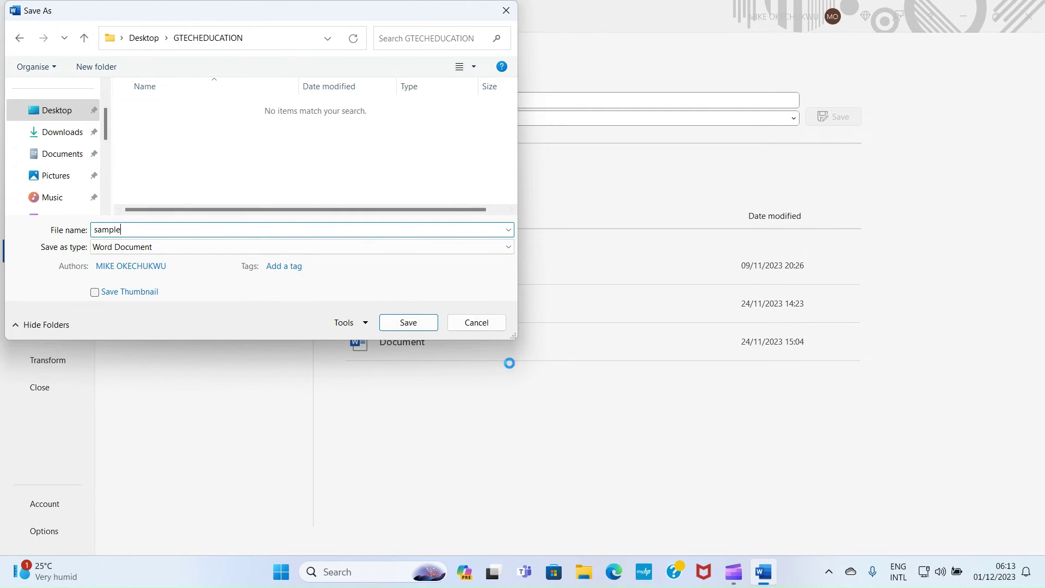
pyautogui.click(409, 328)
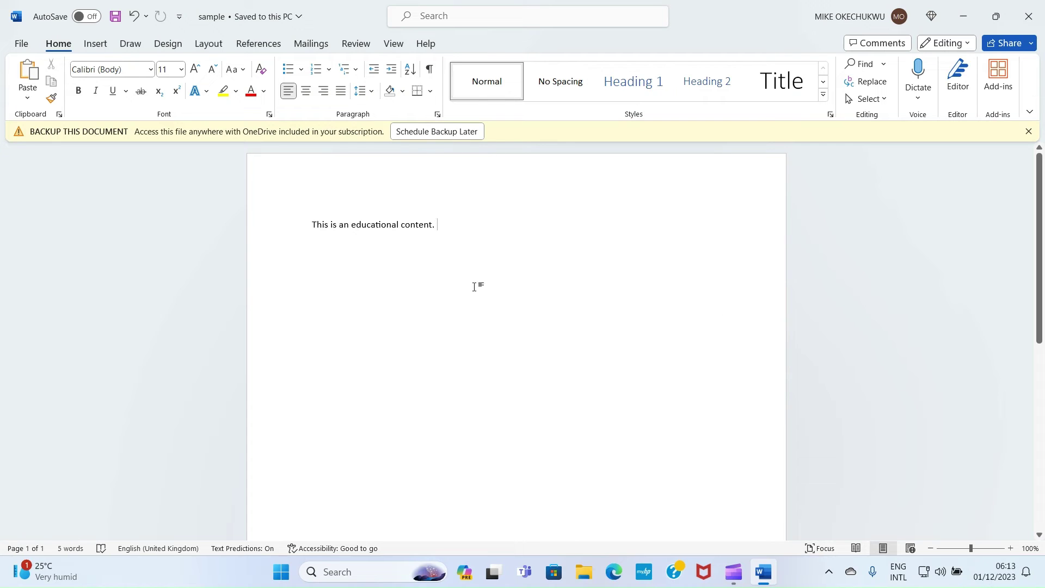
# Dismiss the OneDrive 'Backup This Document' banner and close Microsoft Word.
pyautogui.click(1029, 132)
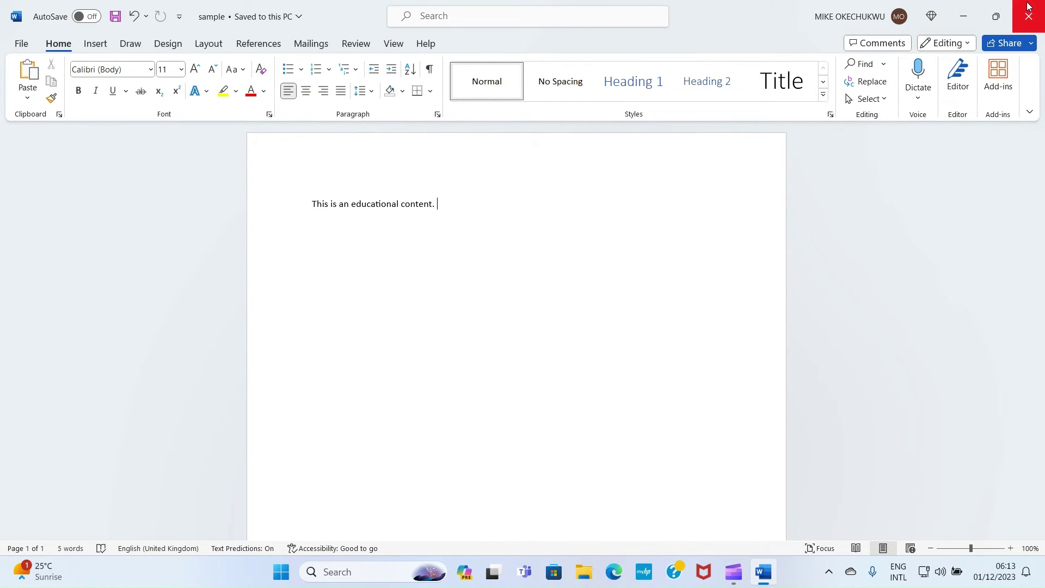
pyautogui.click(1028, 5)
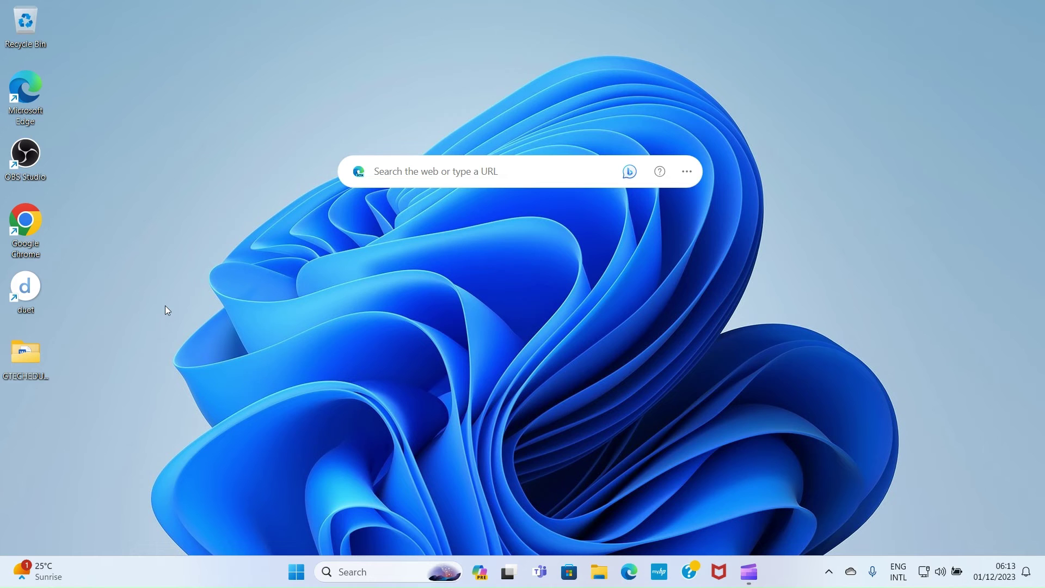
# Launch Excel from a Start menu search for 'exce' and start a new blank workbook.
pyautogui.click(296, 571)
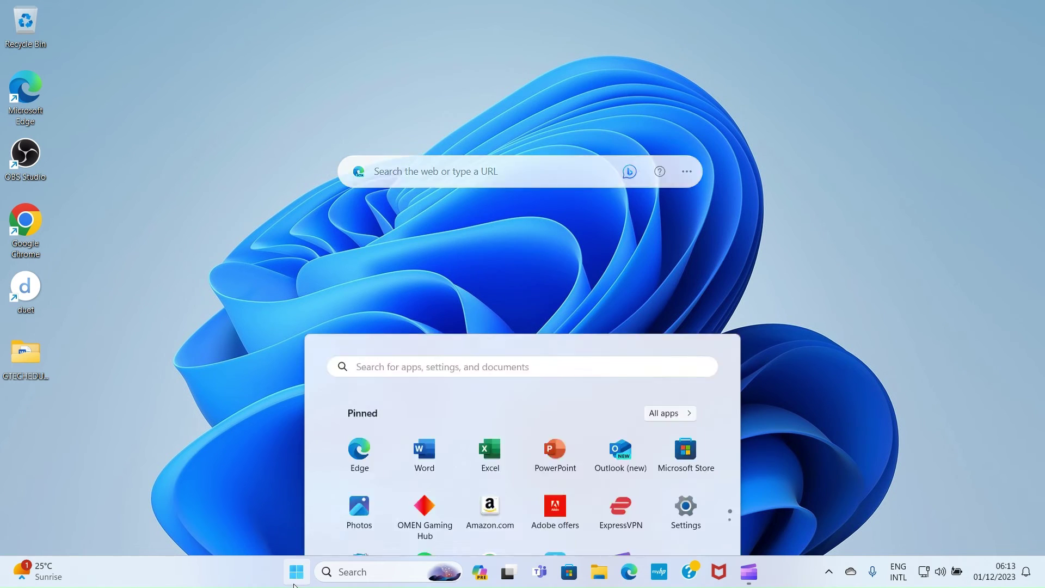
pyautogui.click(406, 86)
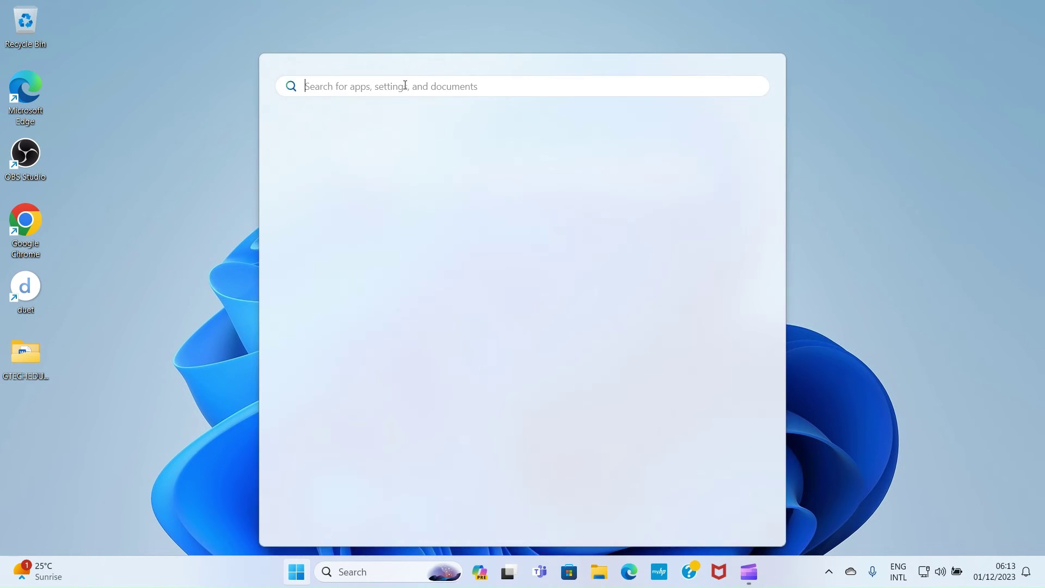
pyautogui.write('exce')
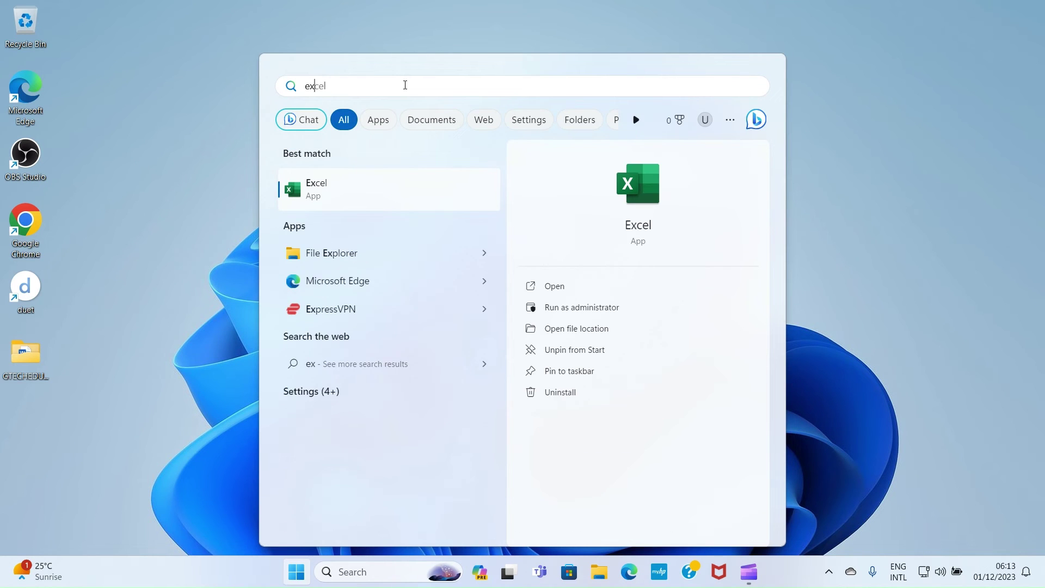
pyautogui.click(337, 189)
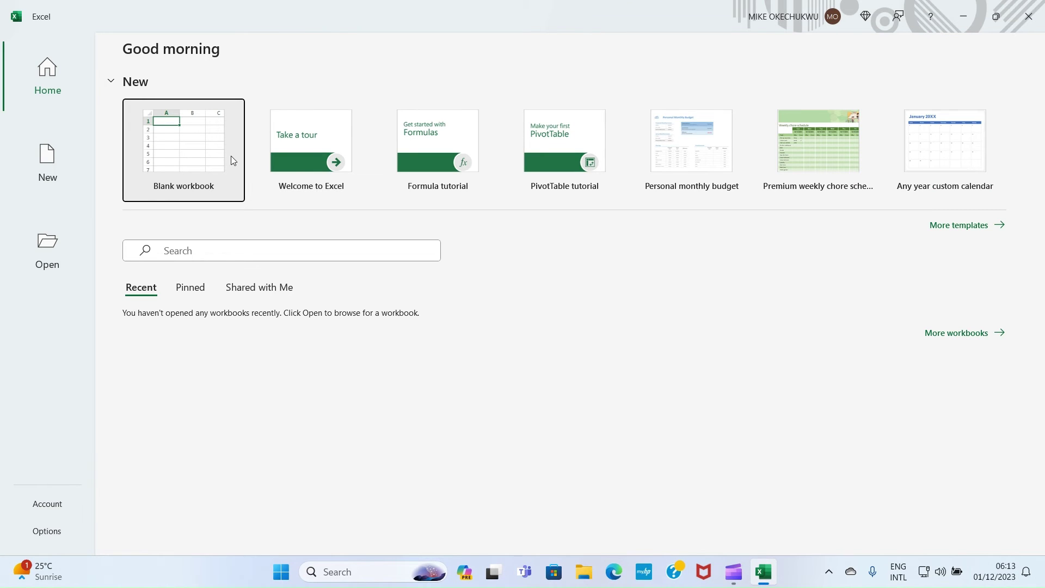
pyautogui.click(172, 151)
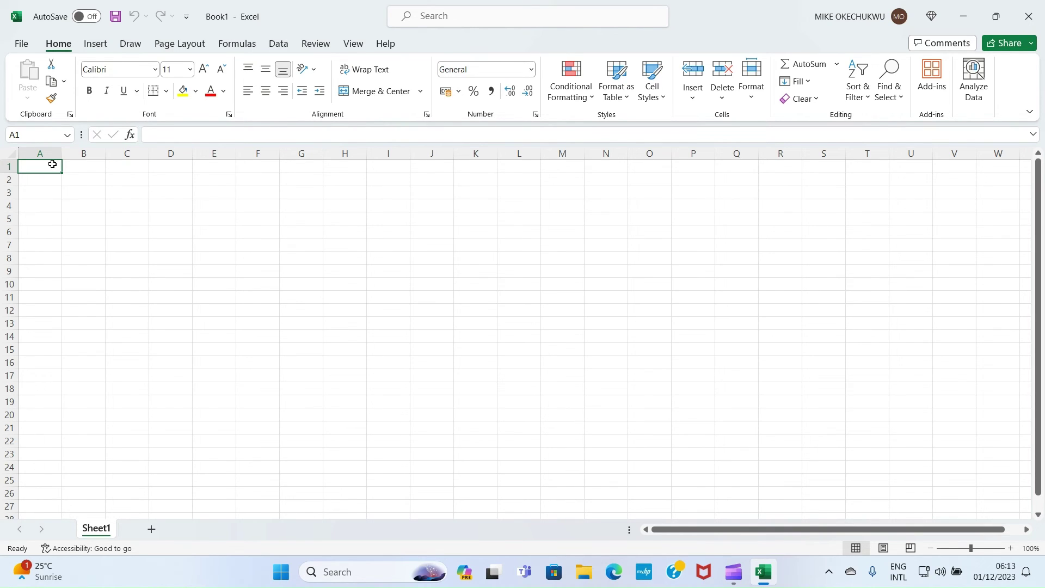
# Enter the headings NAME, AGE and OCCUPATION in cells A1, B1 and C1.
pyautogui.write('n')
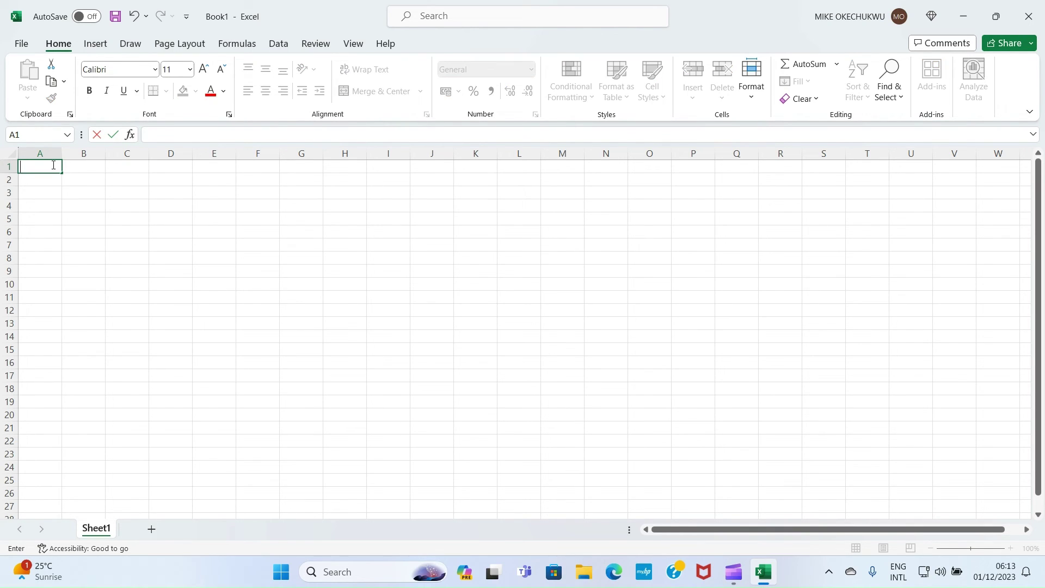
pyautogui.write('NAME')
pyautogui.click(82, 168)
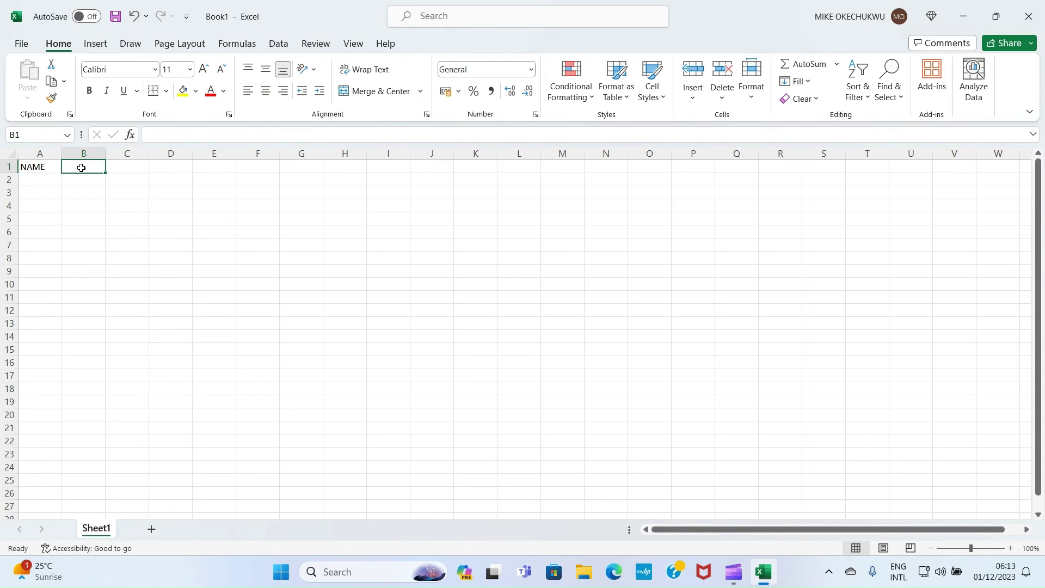
pyautogui.write('AGE')
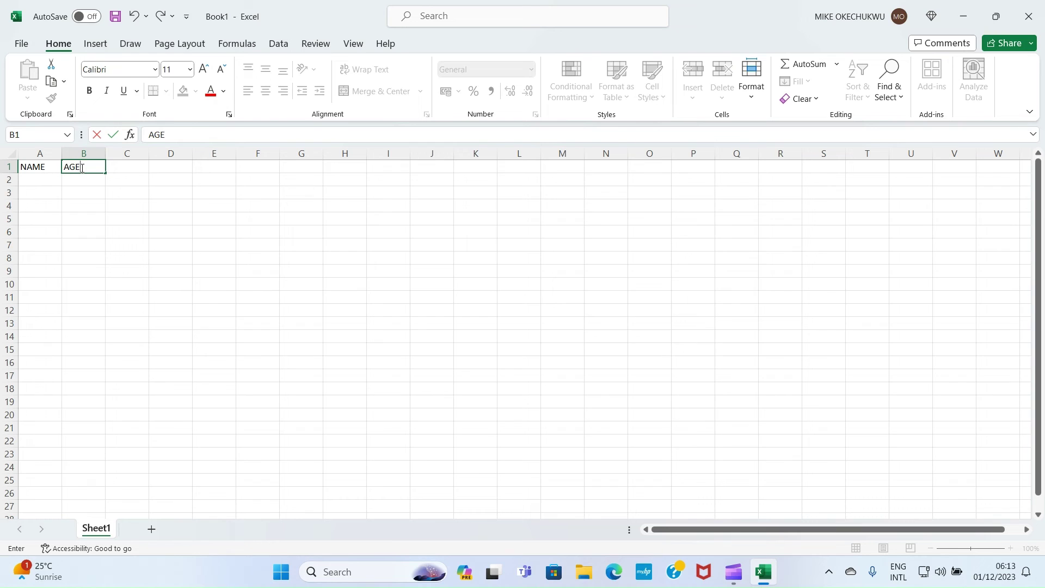
pyautogui.click(124, 168)
pyautogui.write('OCU')
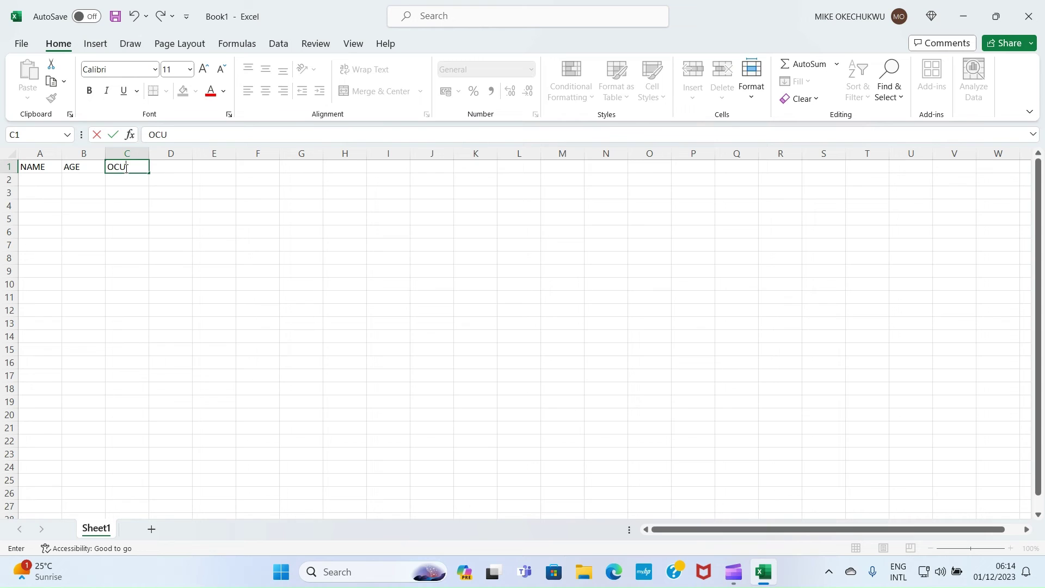
pyautogui.press('BackSpace')
pyautogui.write('CU')
pyautogui.press('BackSpace')
pyautogui.write('PATION')
pyautogui.click(299, 205)
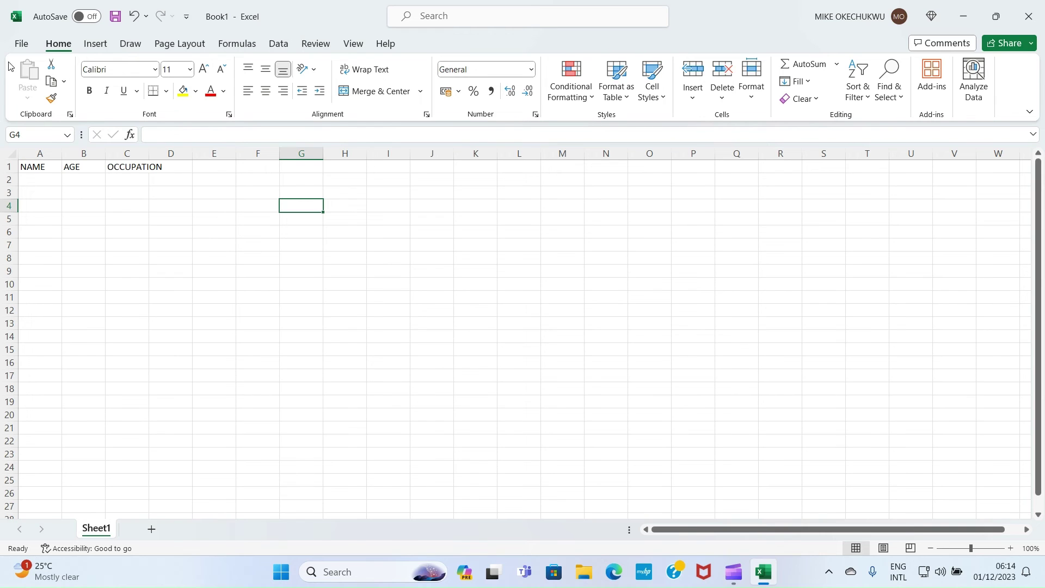
pyautogui.click(25, 48)
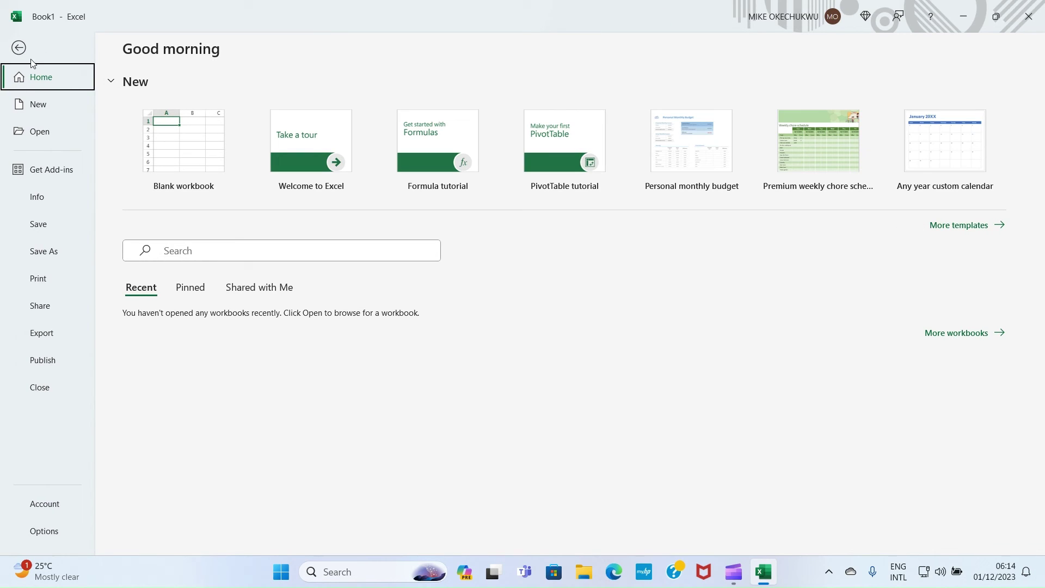
# Bring up the Save As dialog for Book1 via Save As > Browse.
pyautogui.click(58, 254)
pyautogui.click(150, 277)
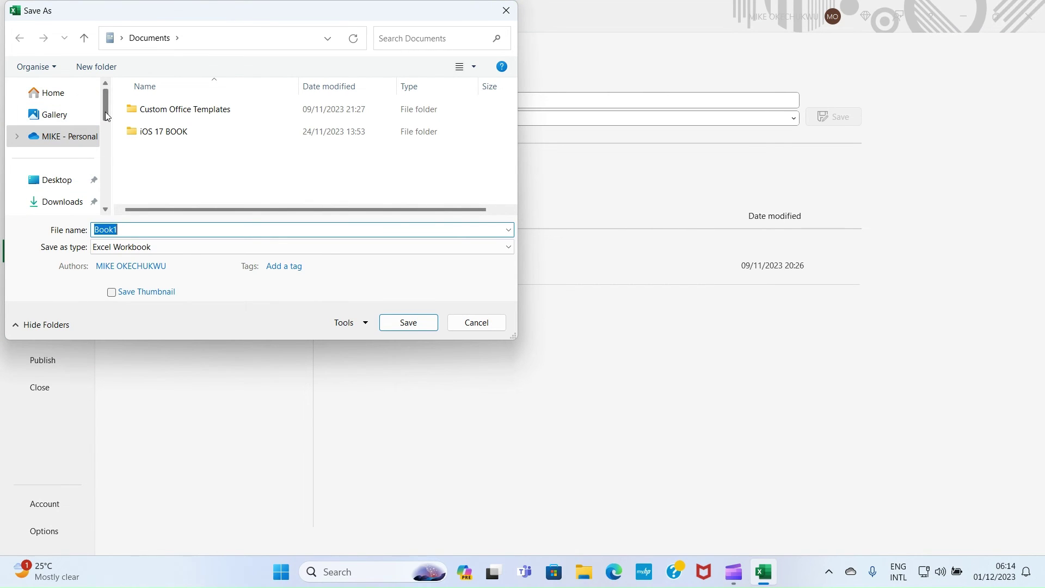
pyautogui.scroll(-1, 106, 112)
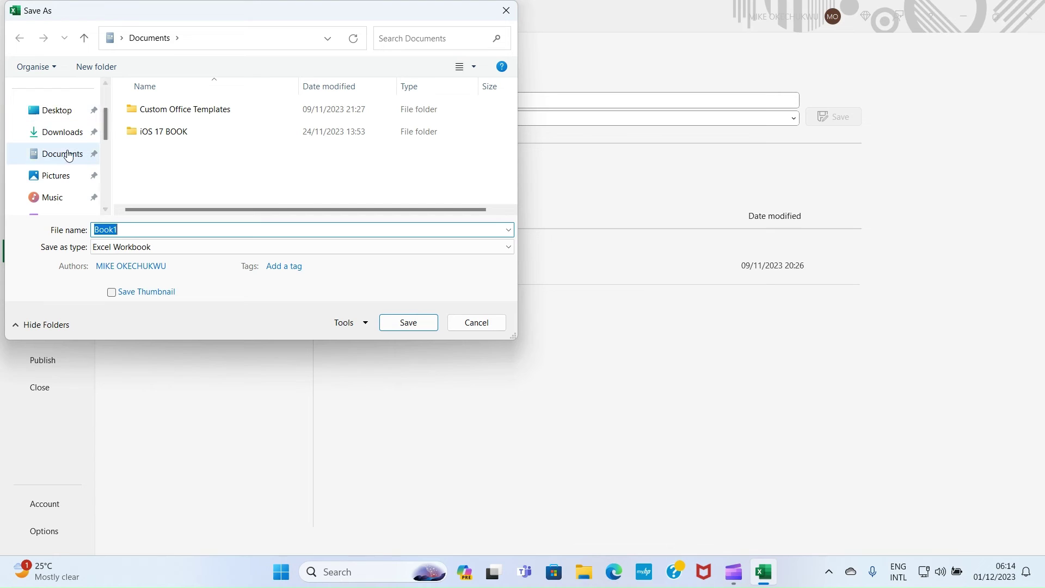
pyautogui.scroll(2, 63, 146)
pyautogui.scroll(-5, 66, 160)
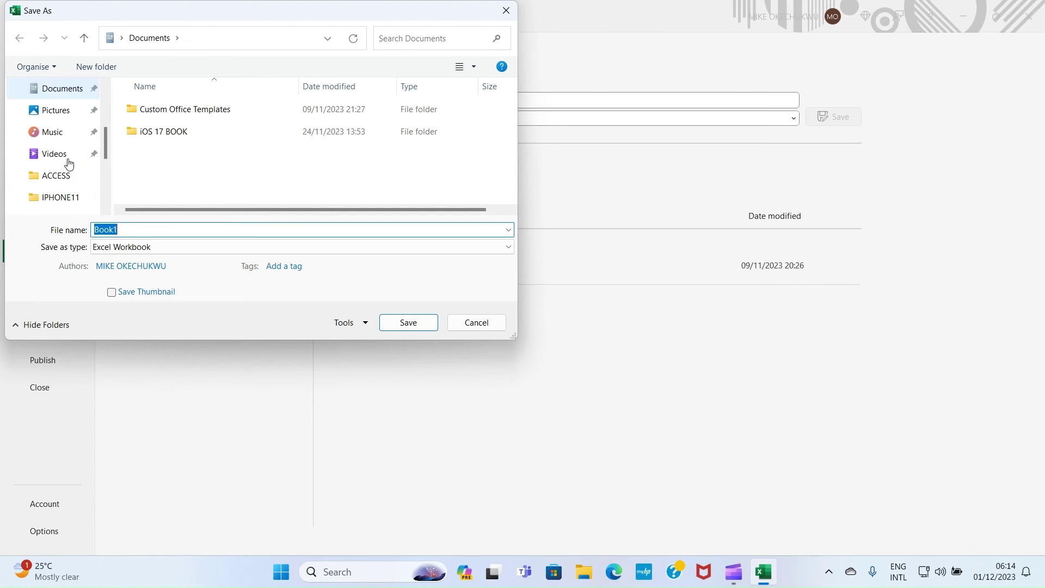
pyautogui.scroll(2, 66, 161)
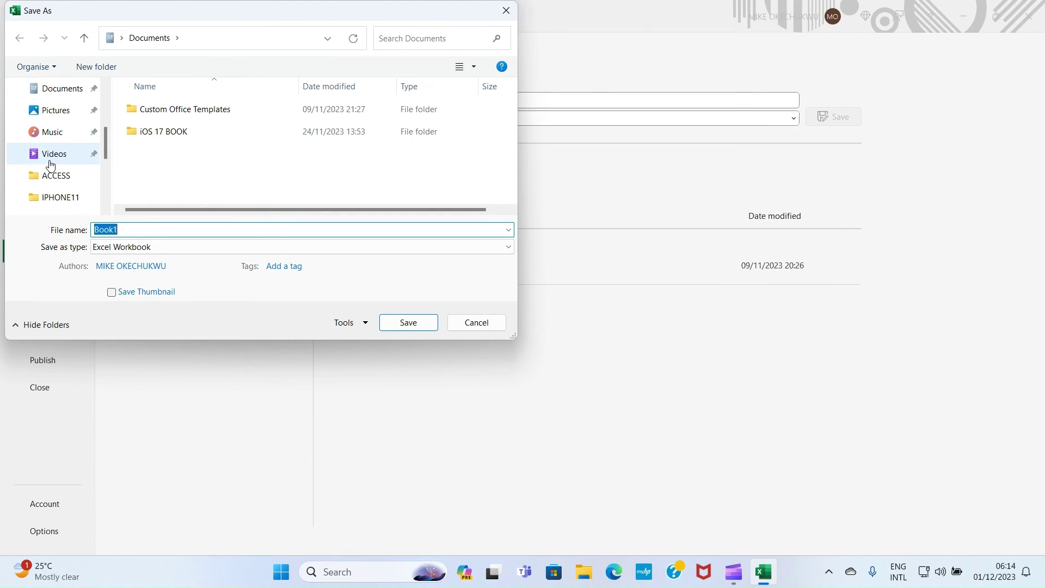
pyautogui.scroll(-1, 49, 160)
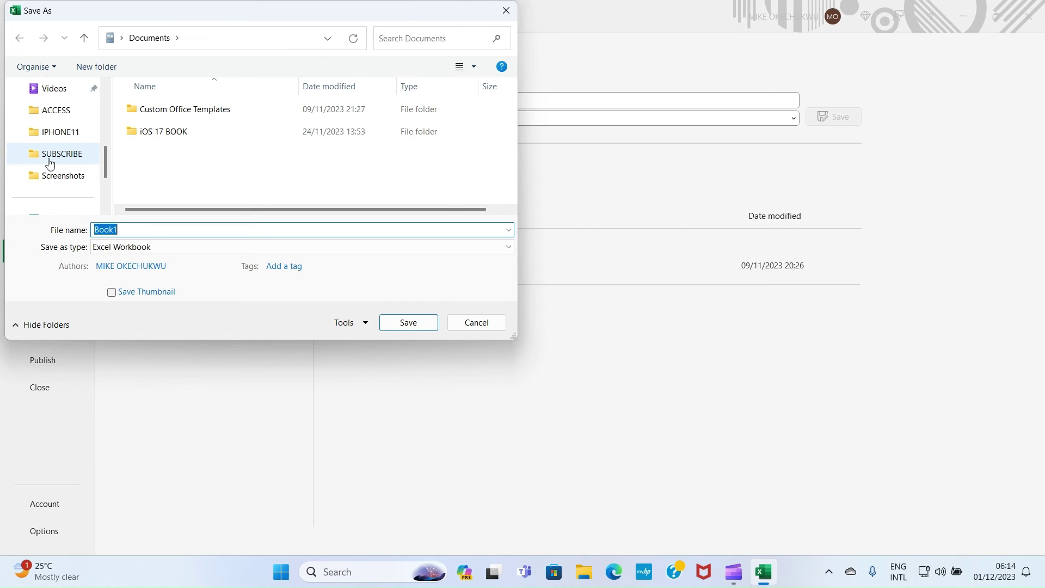
pyautogui.scroll(1, 49, 146)
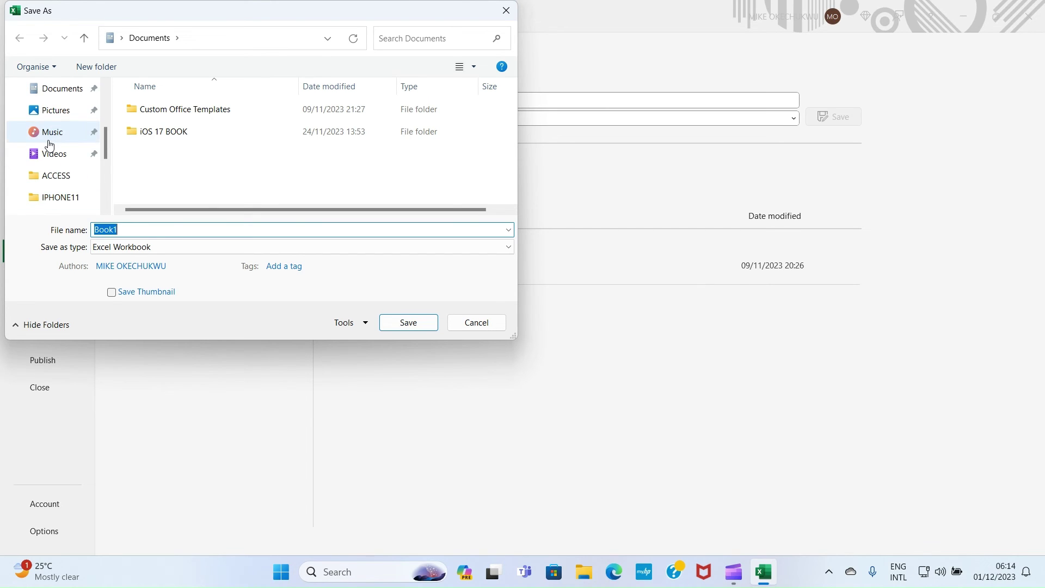
pyautogui.scroll(-1, 49, 144)
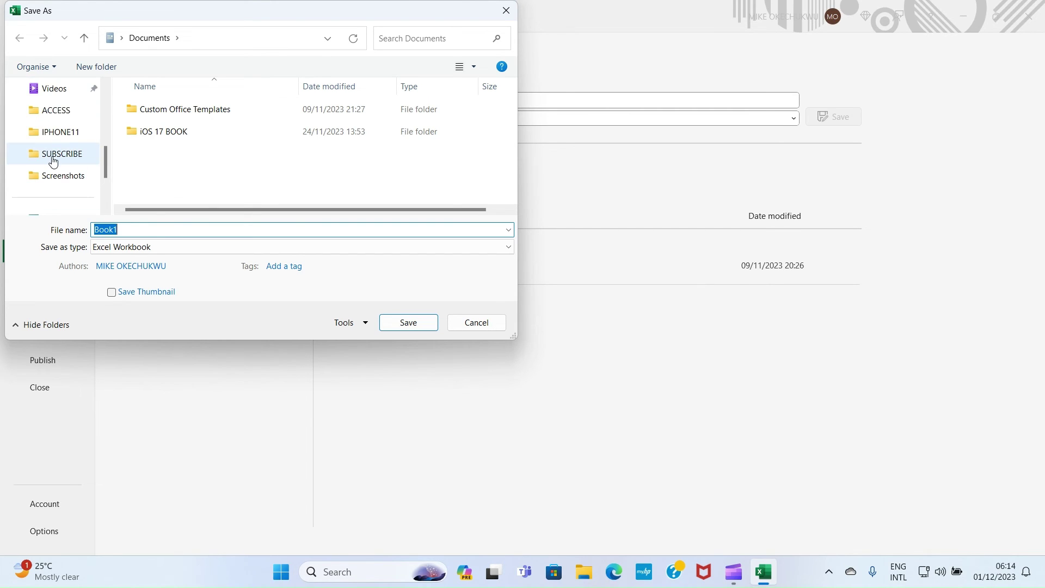
pyautogui.scroll(3, 51, 164)
pyautogui.scroll(-1, 43, 171)
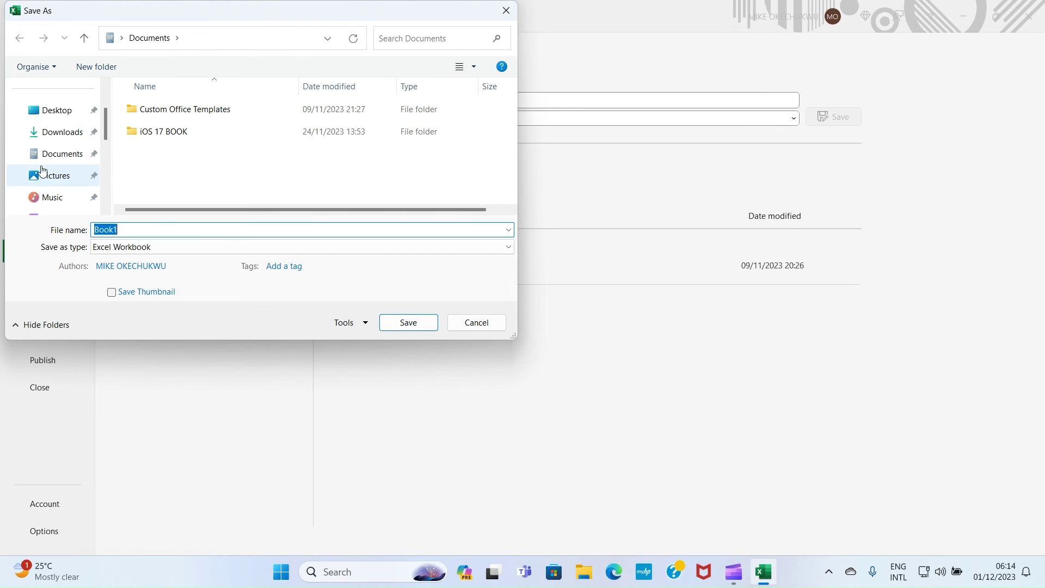
pyautogui.scroll(1, 39, 147)
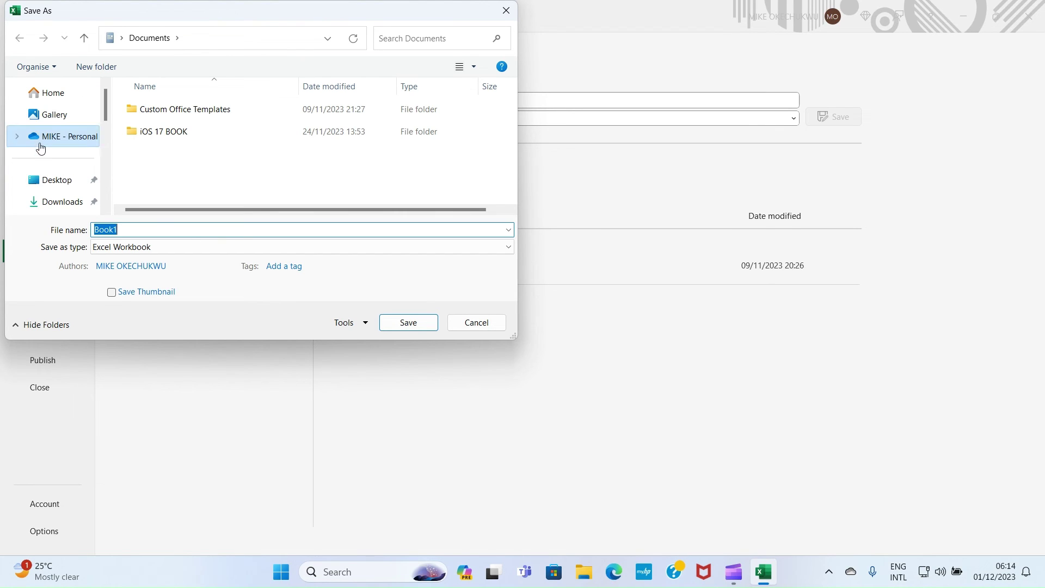
# Save the workbook as EXCELFILE in the Desktop's GTECHEDUCATION folder, then close Excel.
pyautogui.click(55, 185)
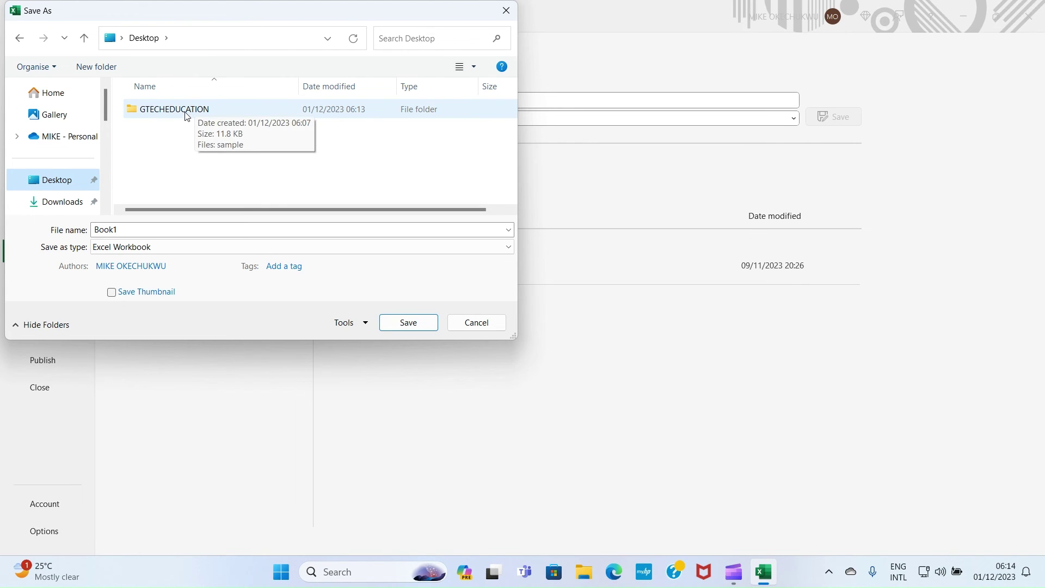
pyautogui.doubleClick(182, 109)
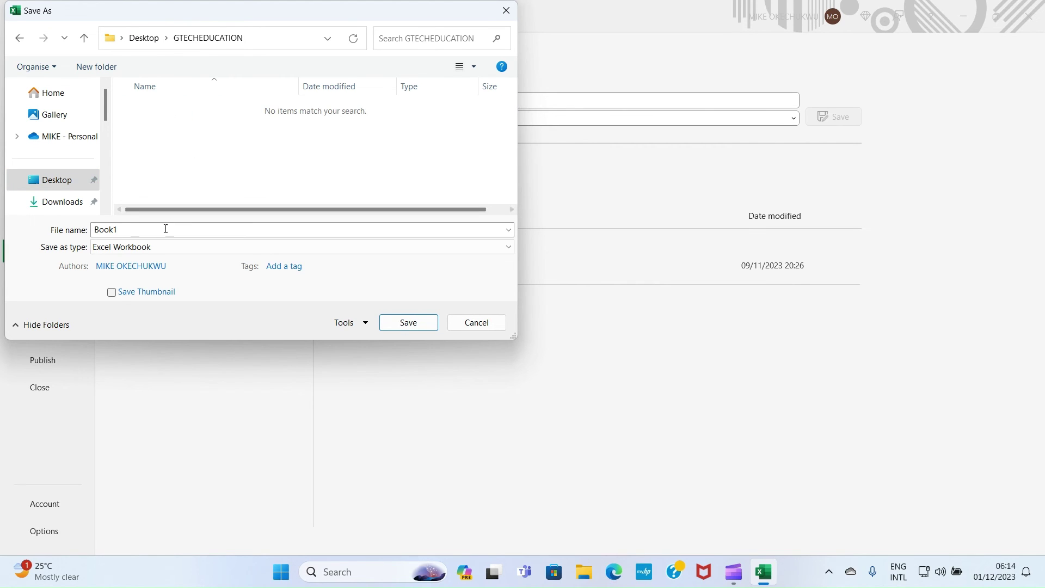
pyautogui.doubleClick(134, 230)
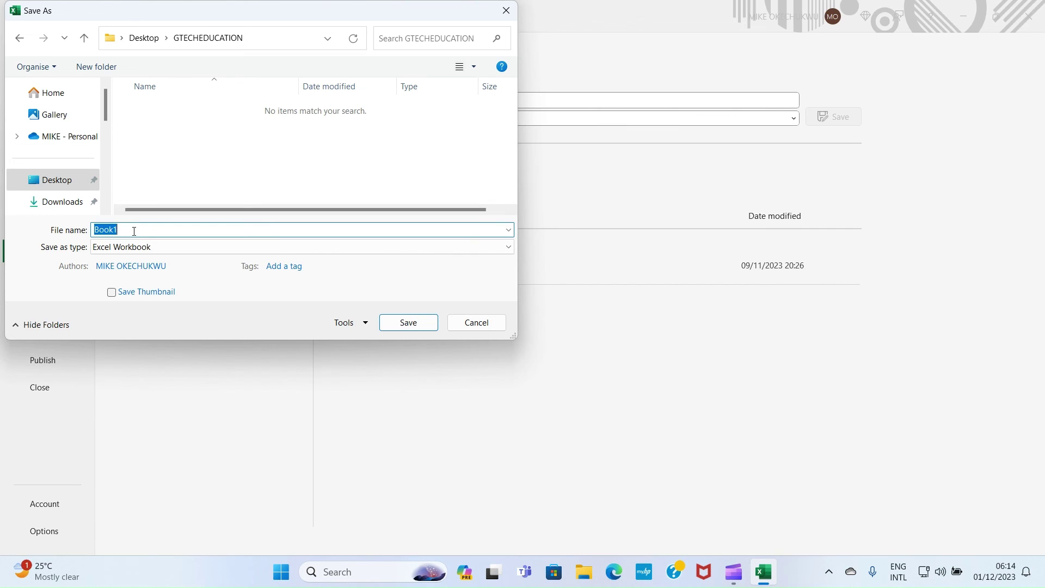
pyautogui.write('EXCELFILE')
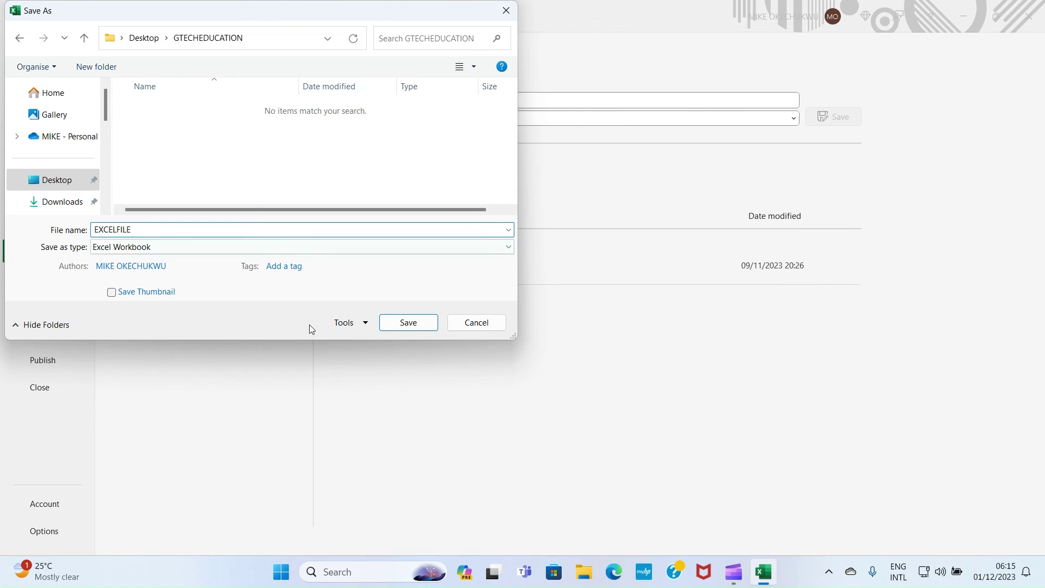
pyautogui.click(415, 323)
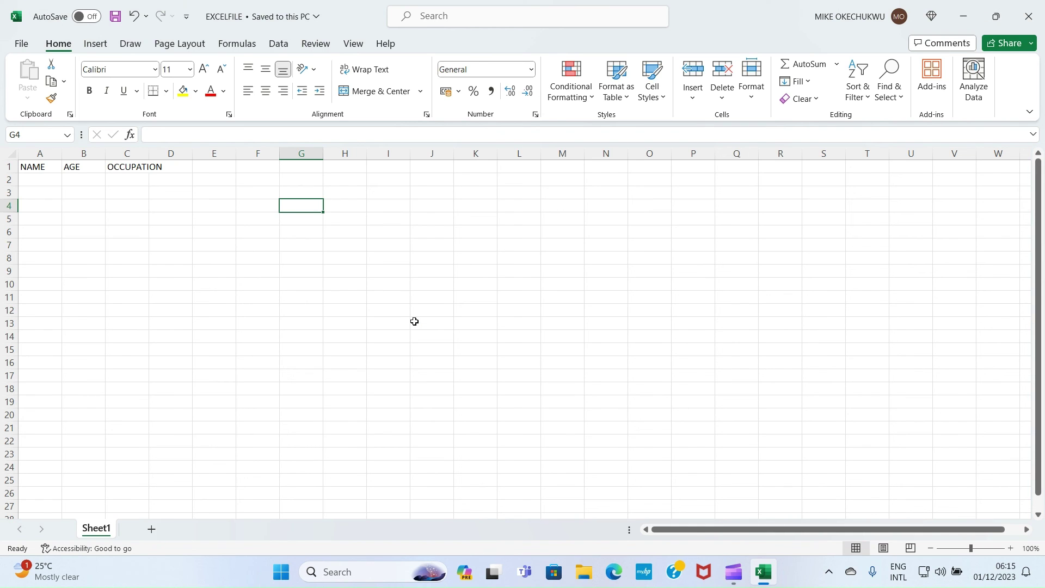
pyautogui.click(1042, 5)
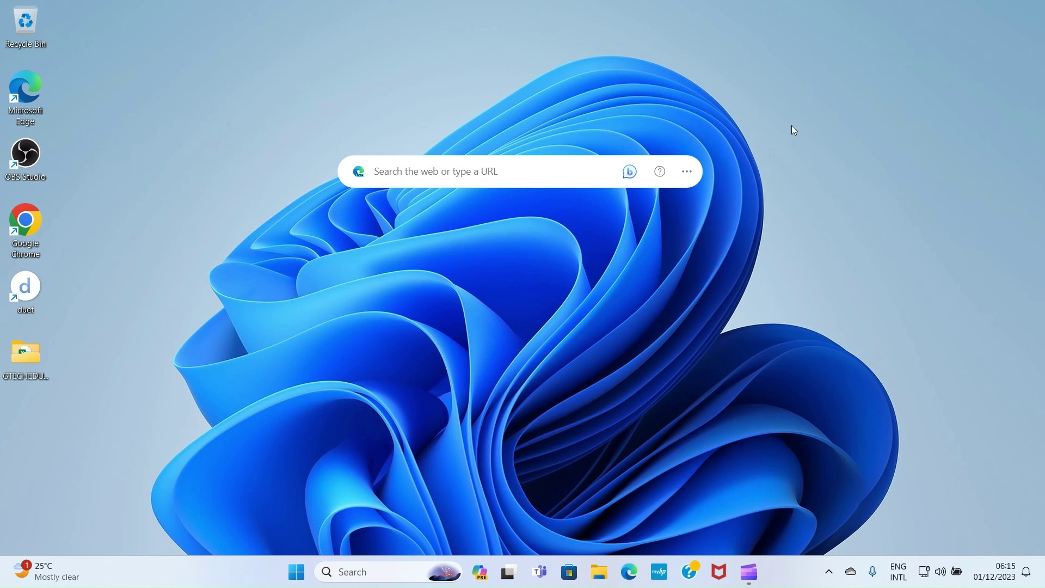
pyautogui.click(604, 571)
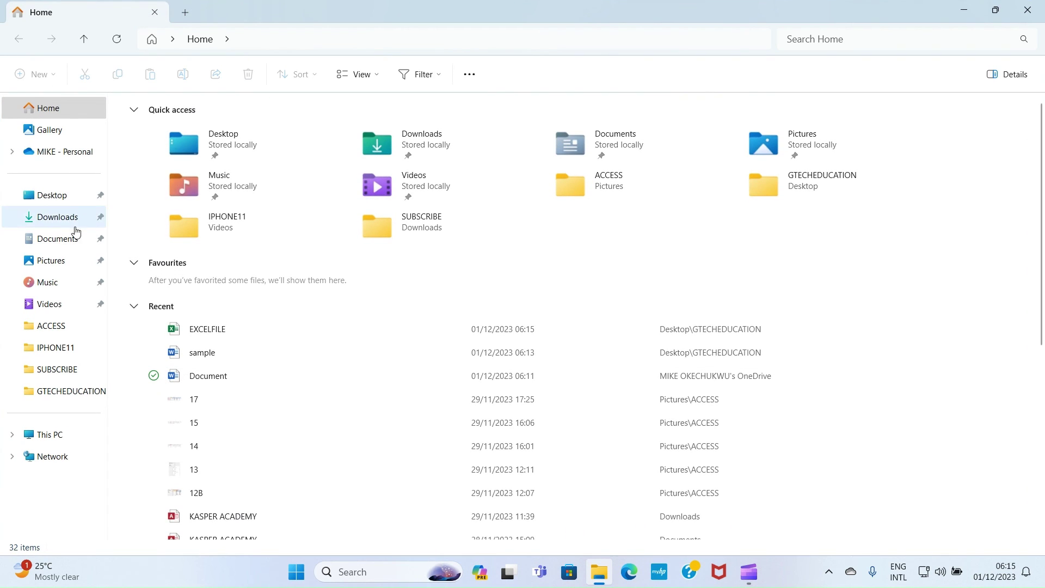
pyautogui.click(49, 200)
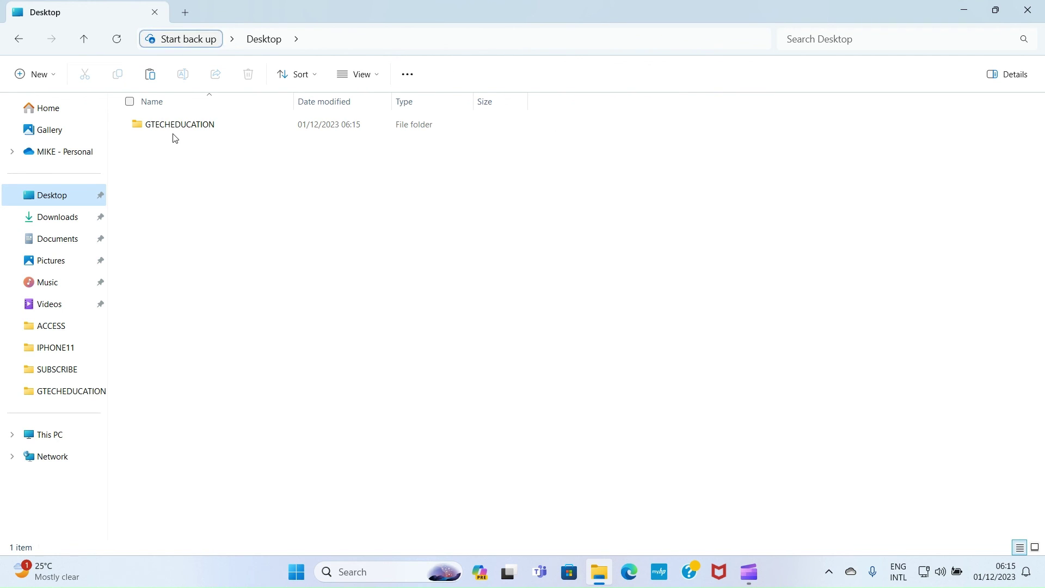
pyautogui.doubleClick(175, 133)
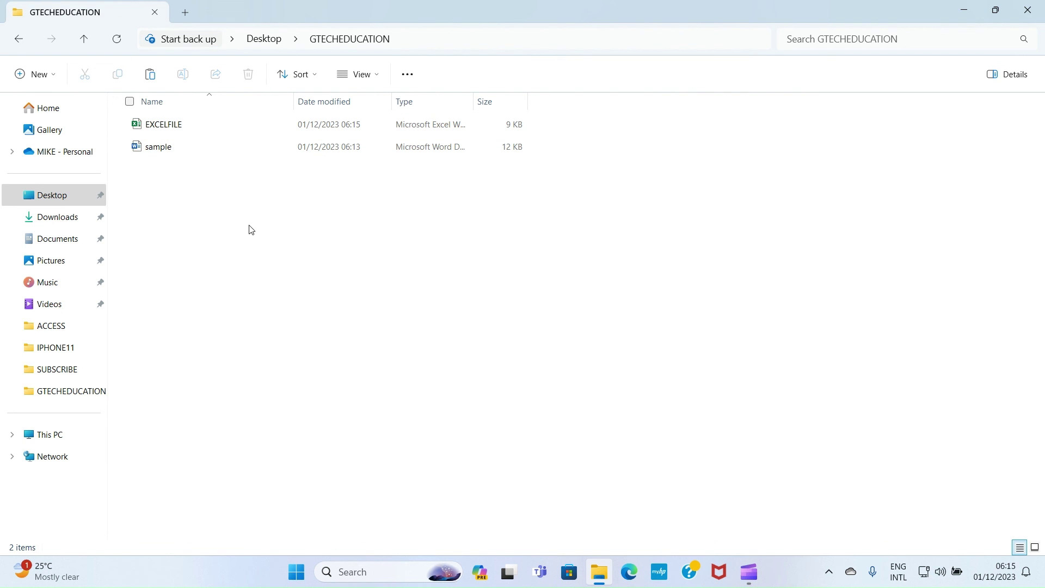
pyautogui.click(1028, 10)
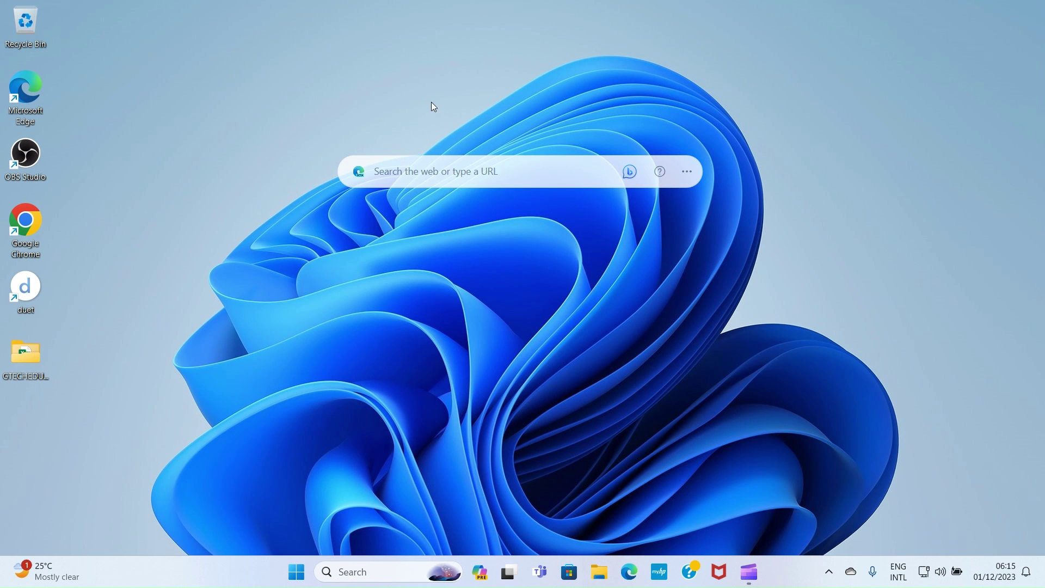
pyautogui.doubleClick(19, 366)
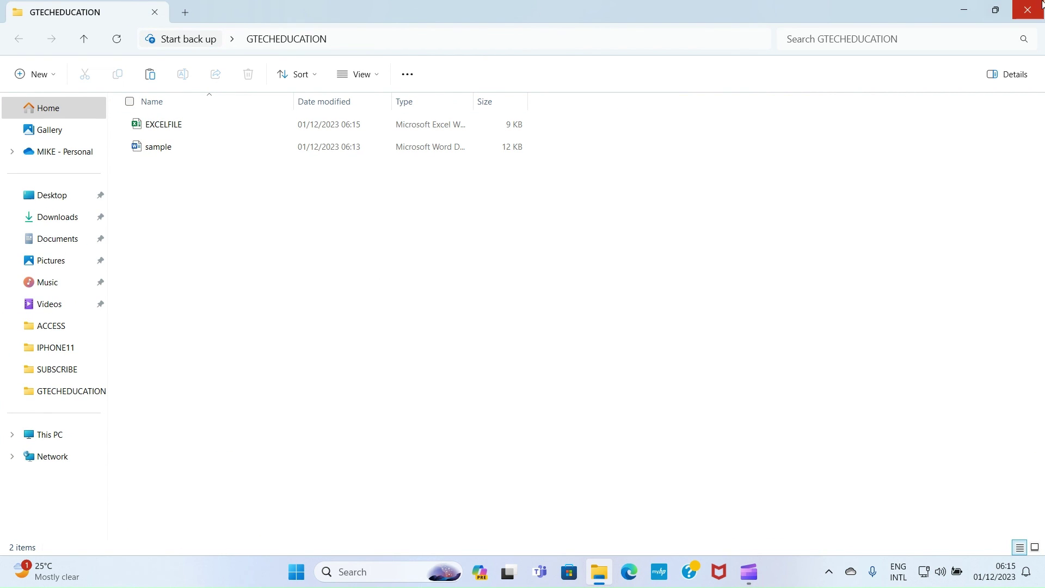
pyautogui.click(1028, 10)
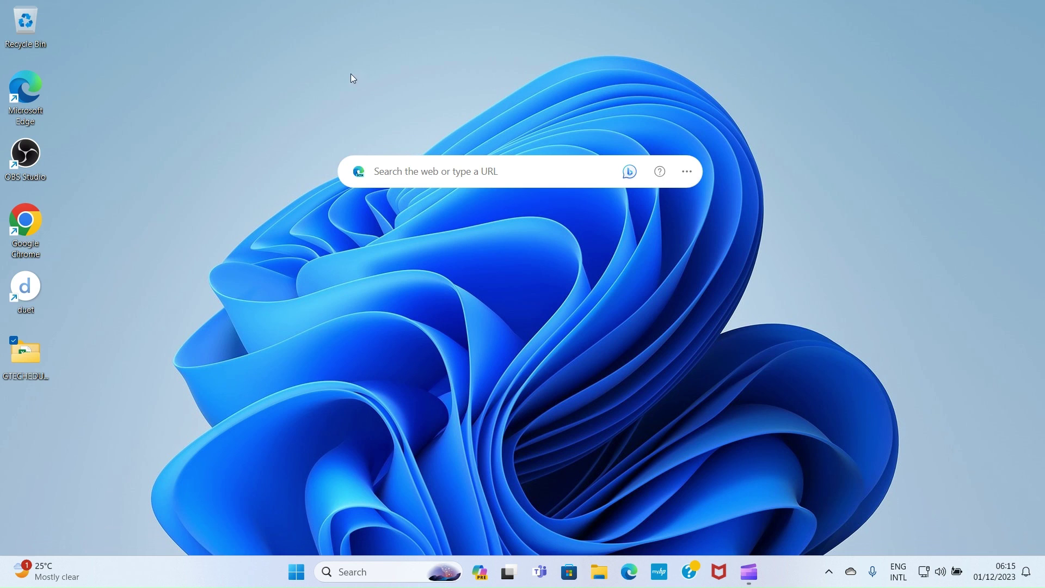